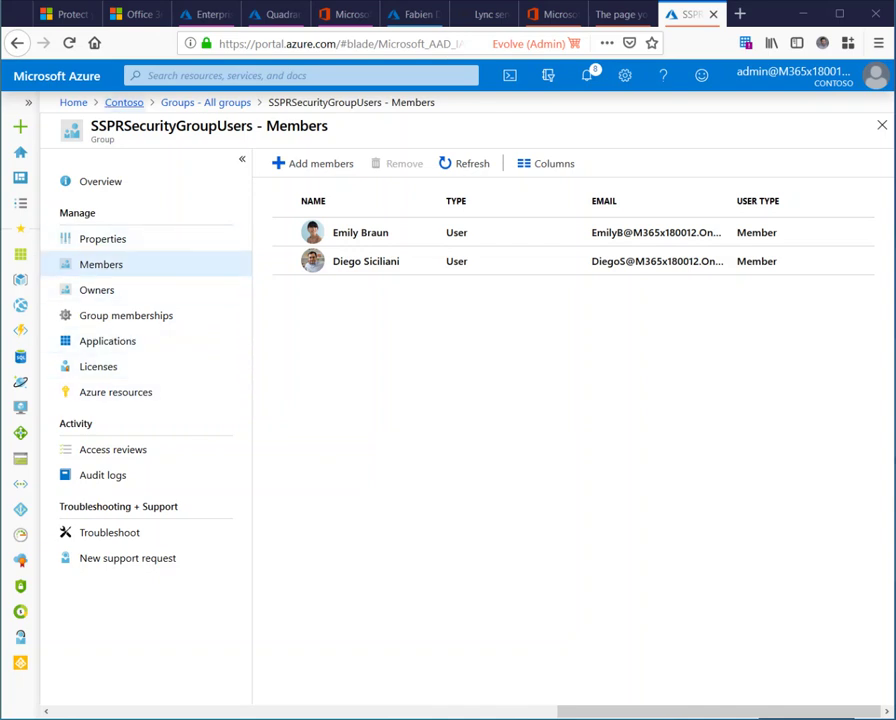
Leave the SSPRSecurityGroupUsers member list via the Contoso breadcrumb to reach the directory overview.
left_click(124, 102)
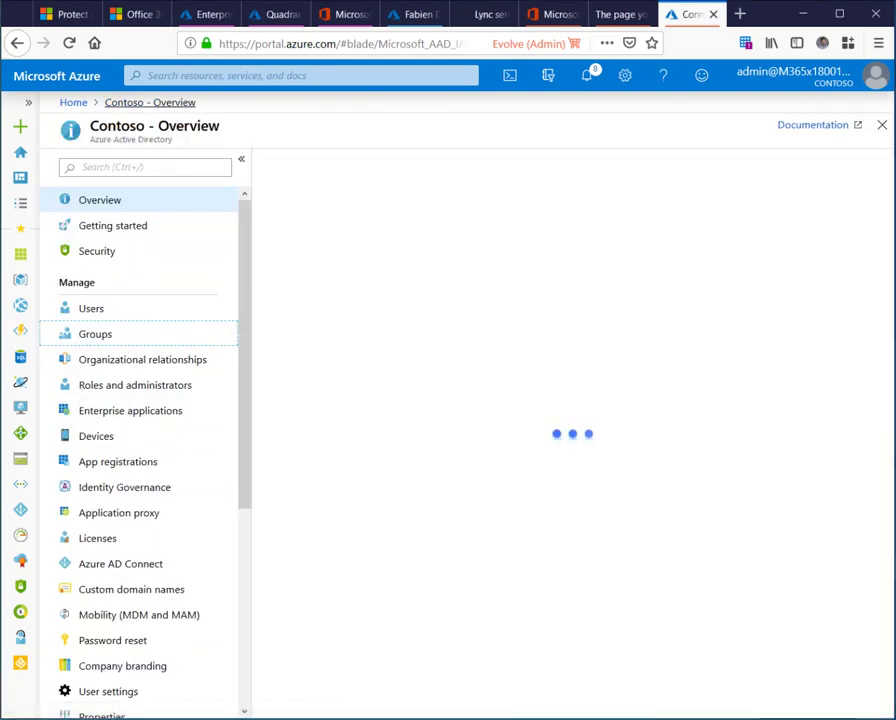
Confirm password reset is enabled for the selected SSPRSecurityGroupUsers group, then go to Enterprise applications.
left_click(112, 640)
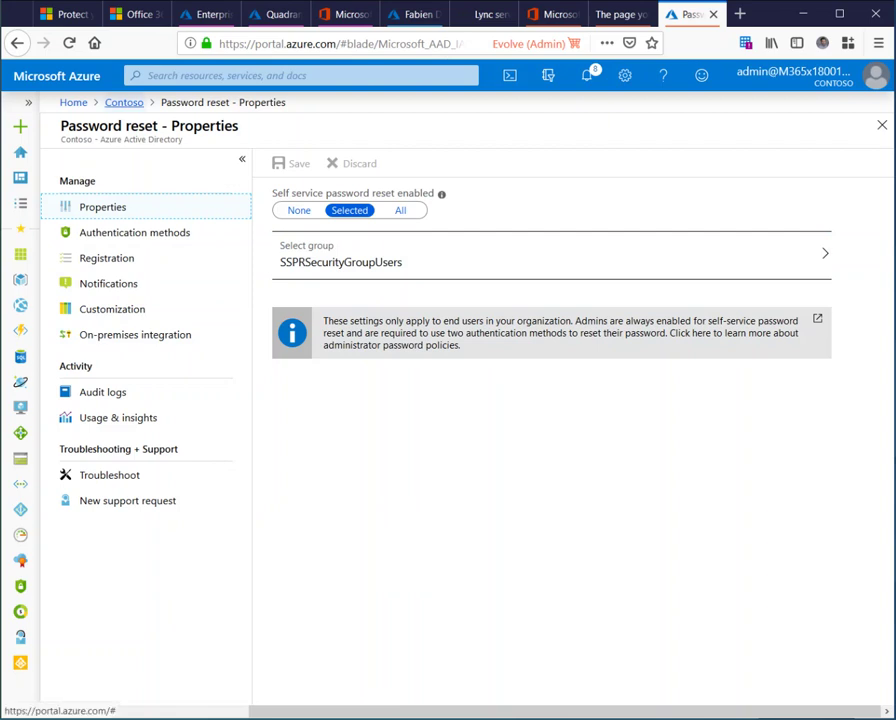
left_click(124, 102)
left_click(130, 410)
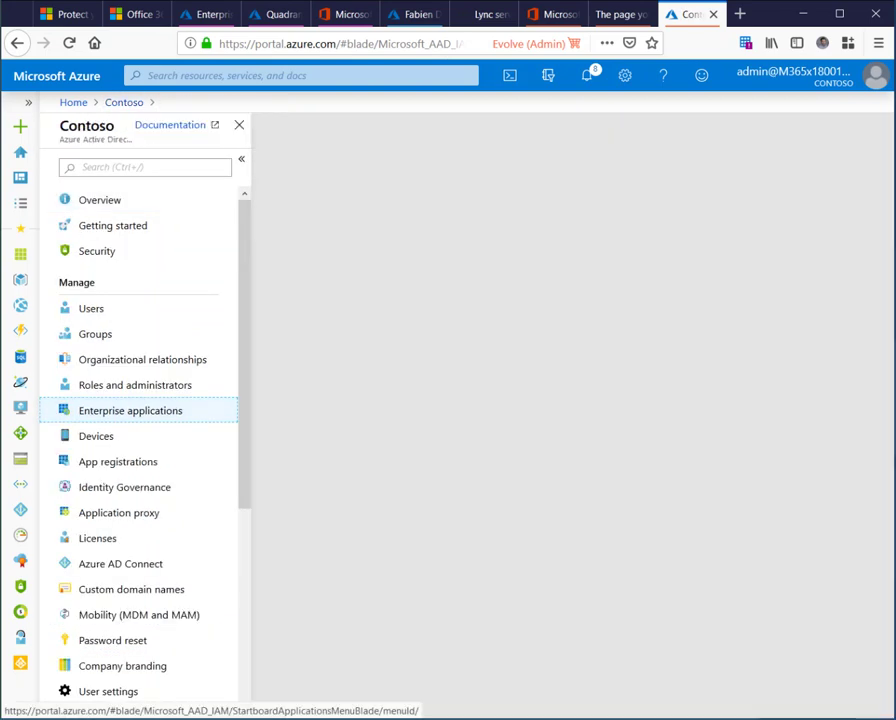
Review the four users included in the MFA for Sales Team conditional access policy.
left_click(122, 372)
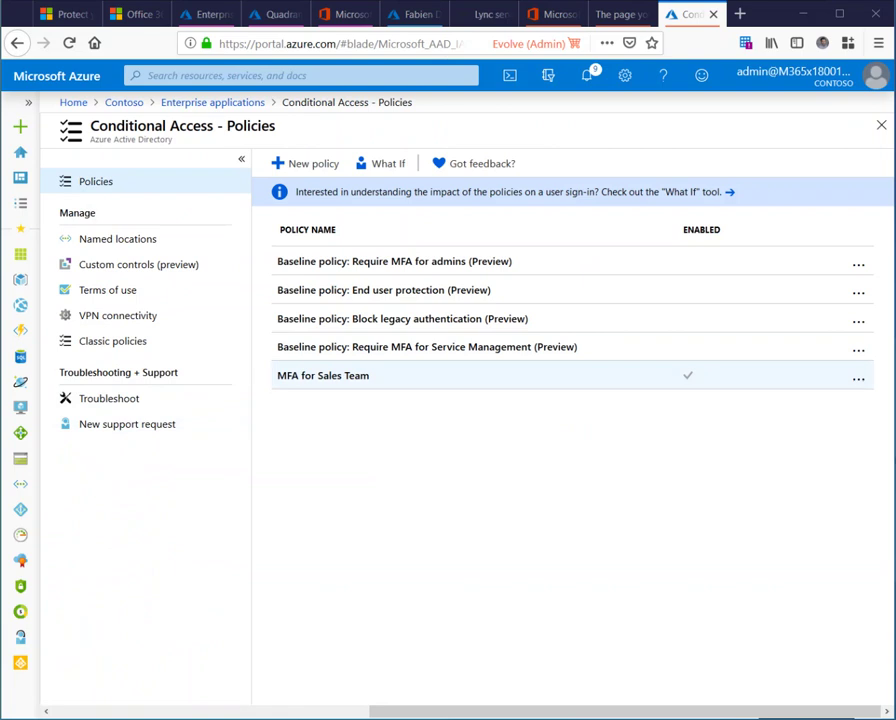
left_click(323, 375)
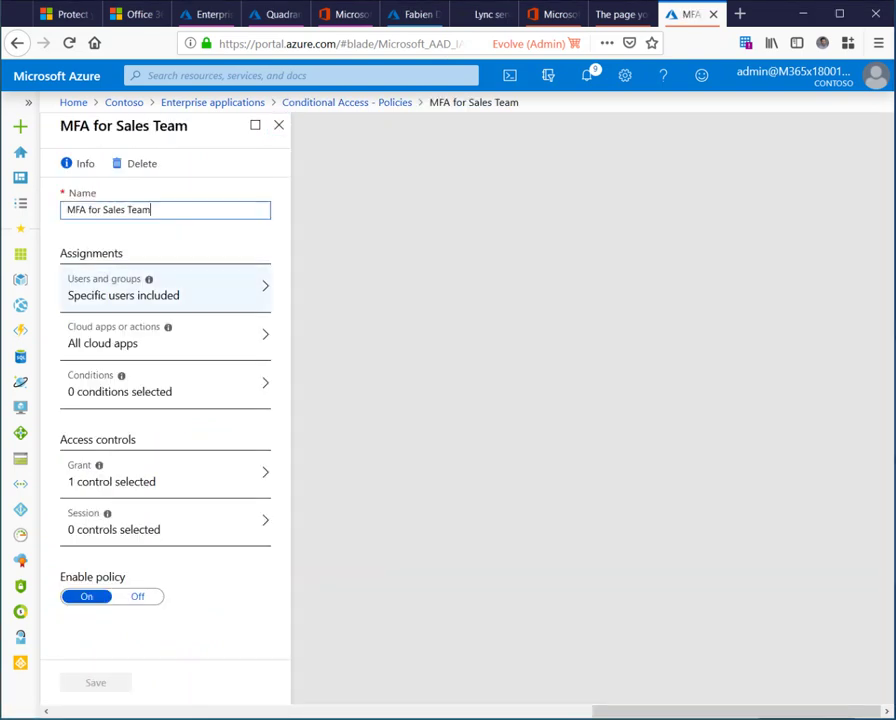
left_click(165, 287)
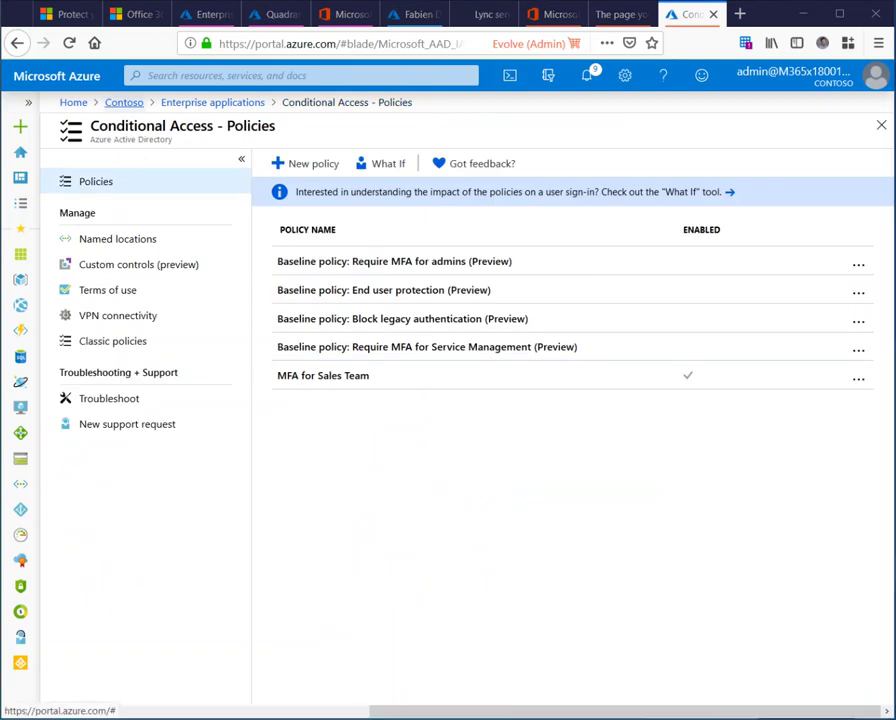
left_click(124, 102)
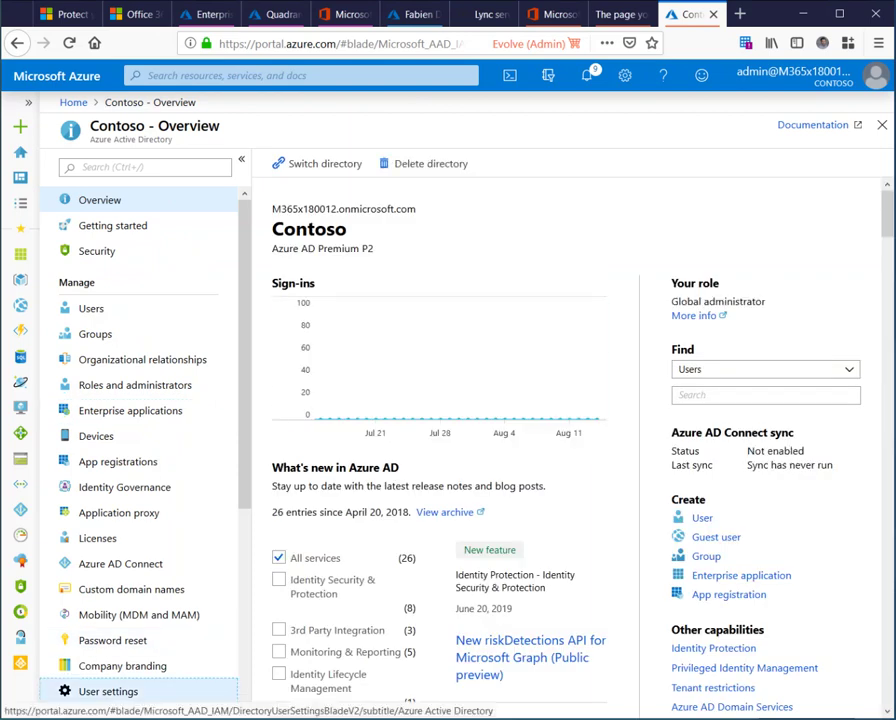
Check that the security-info registration preview is limited to the MFASSPR-Combined-Registration-Wizard group.
left_click(108, 691)
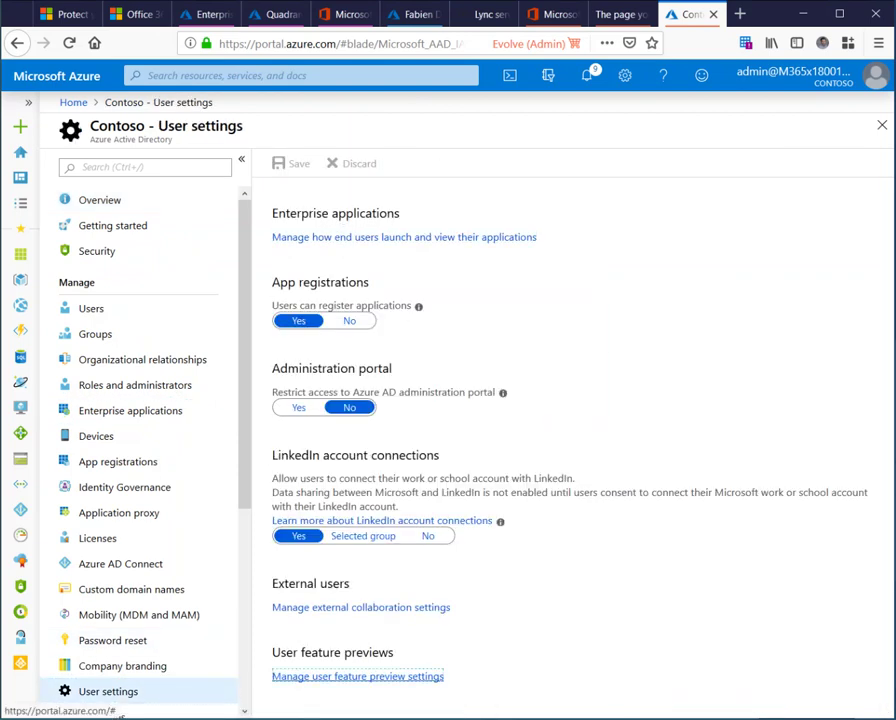
left_click(357, 676)
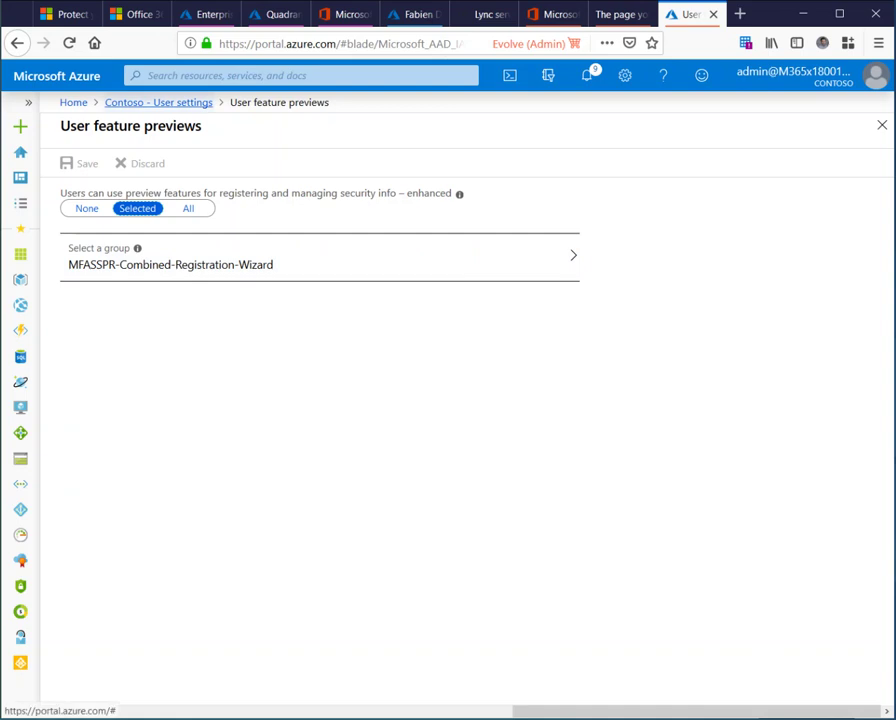
left_click(158, 102)
Add the test user to the MFASSPR-Combined-Registration-Wizard group, bringing it to four members.
left_click(95, 334)
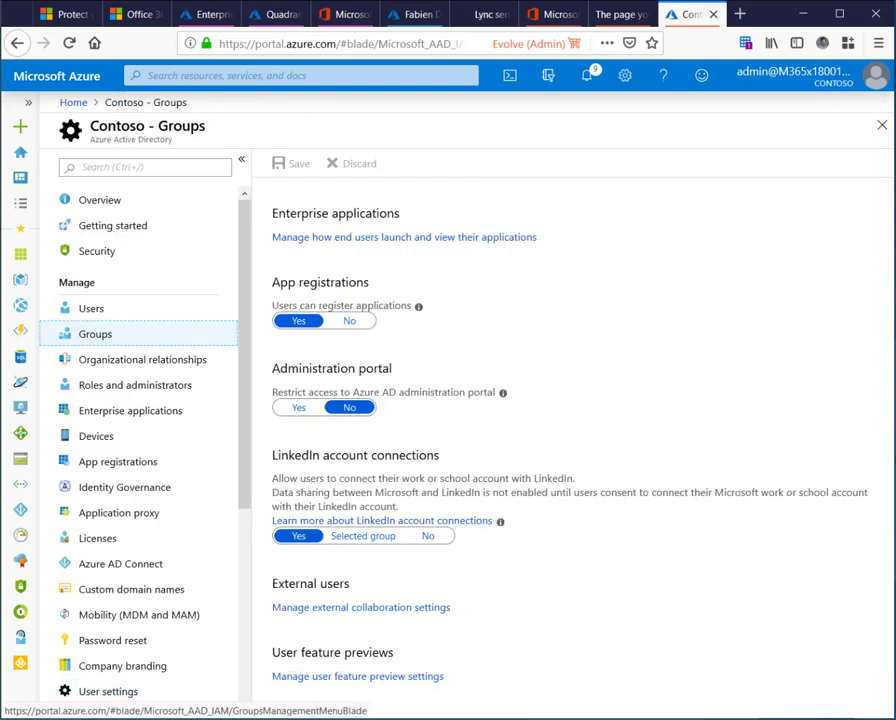
type("mfa")
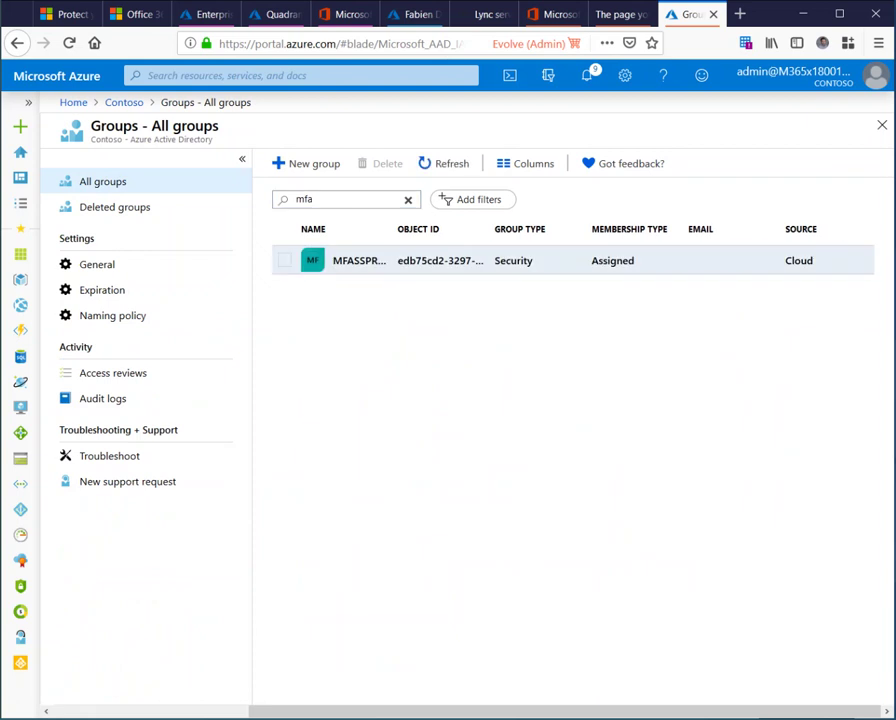
left_click(577, 259)
left_click(101, 264)
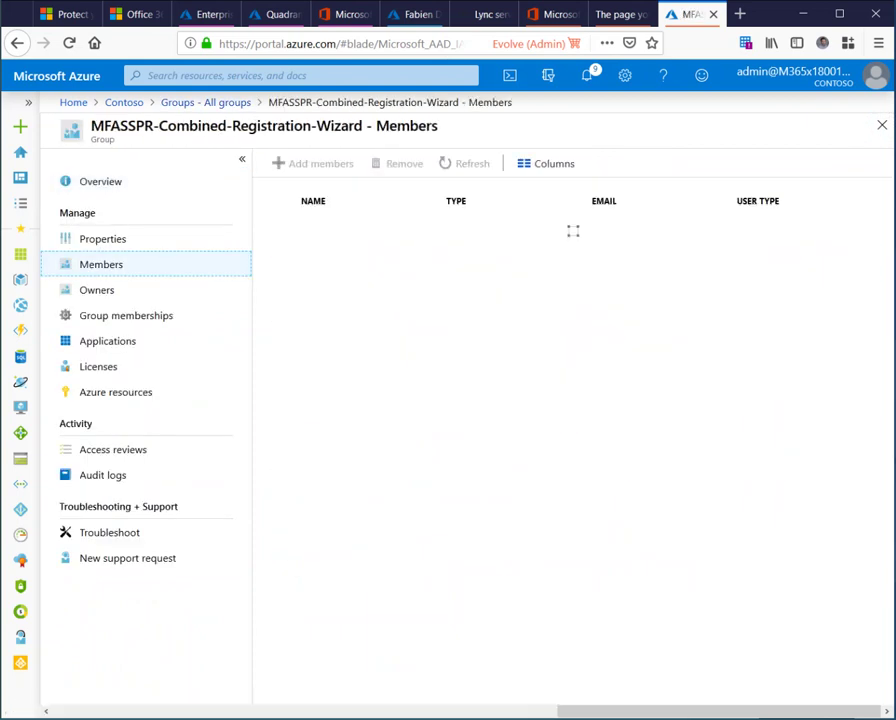
left_click(313, 163)
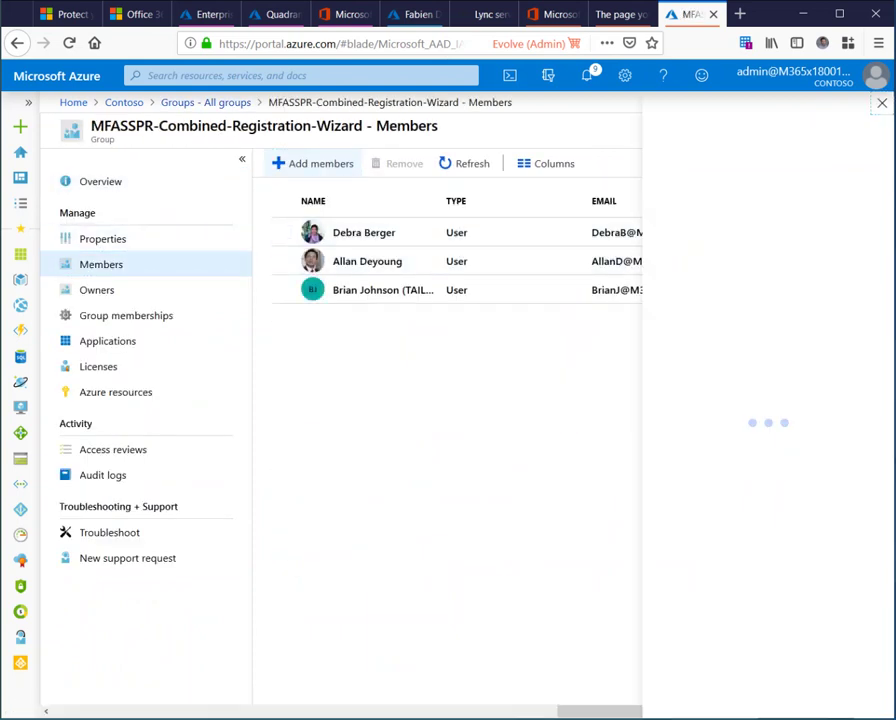
type("emi")
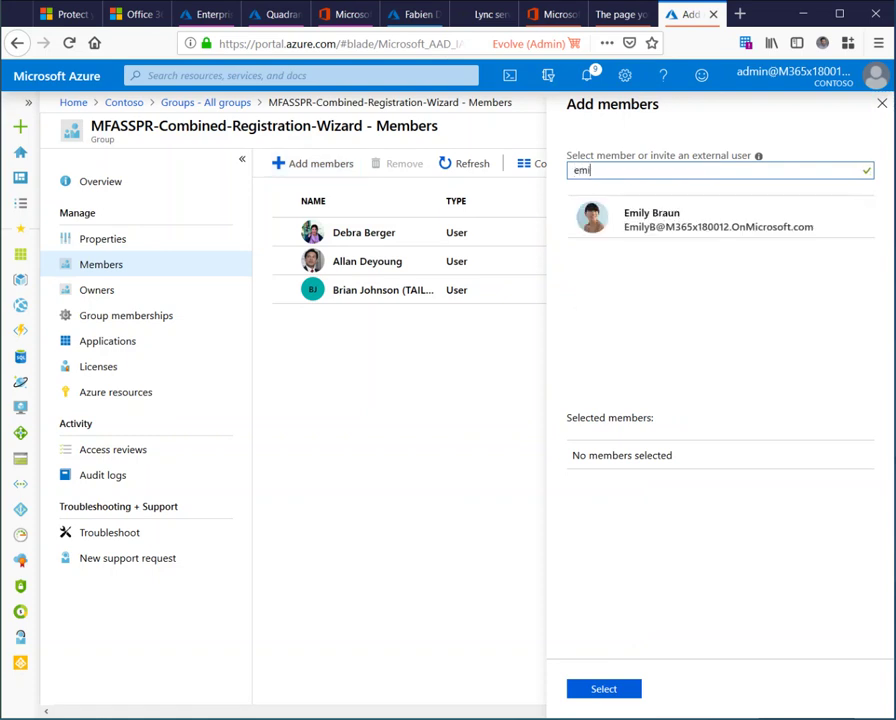
left_click(651, 219)
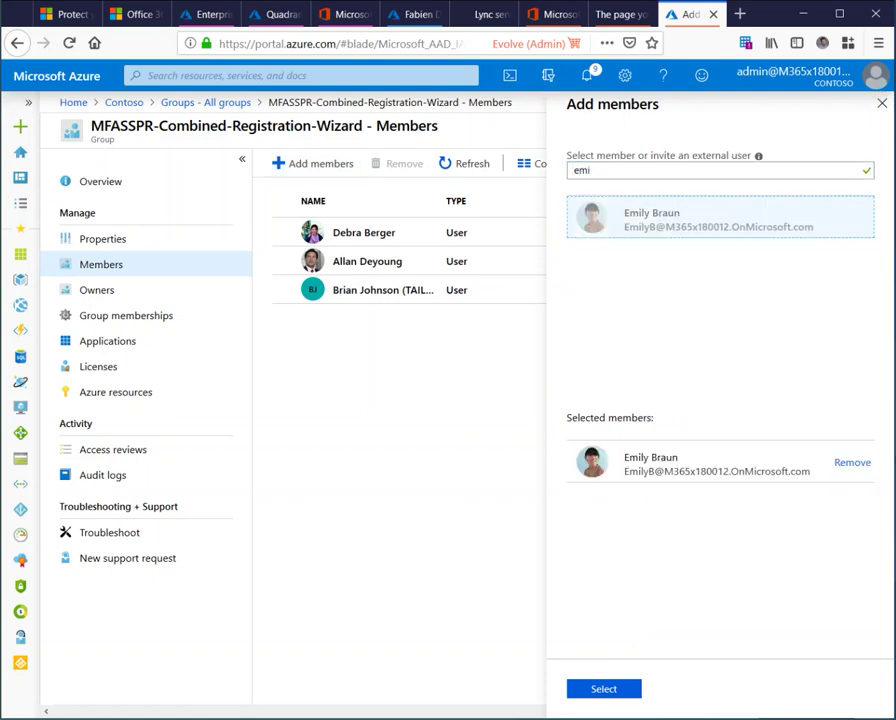
key("Return")
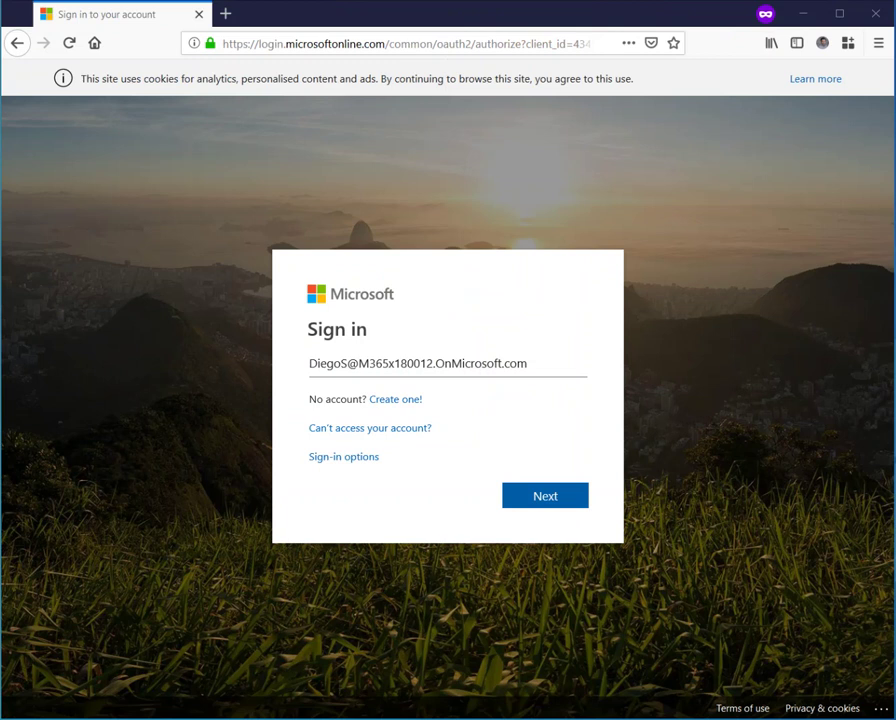
Sign in as the test user and continue to additional security verification setup.
key("Return")
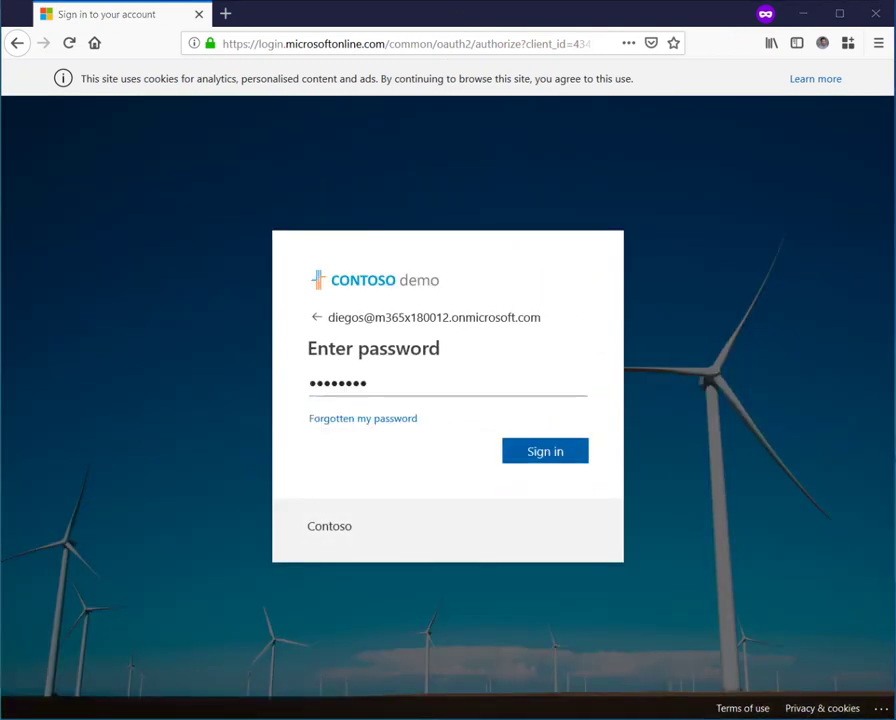
key("Return")
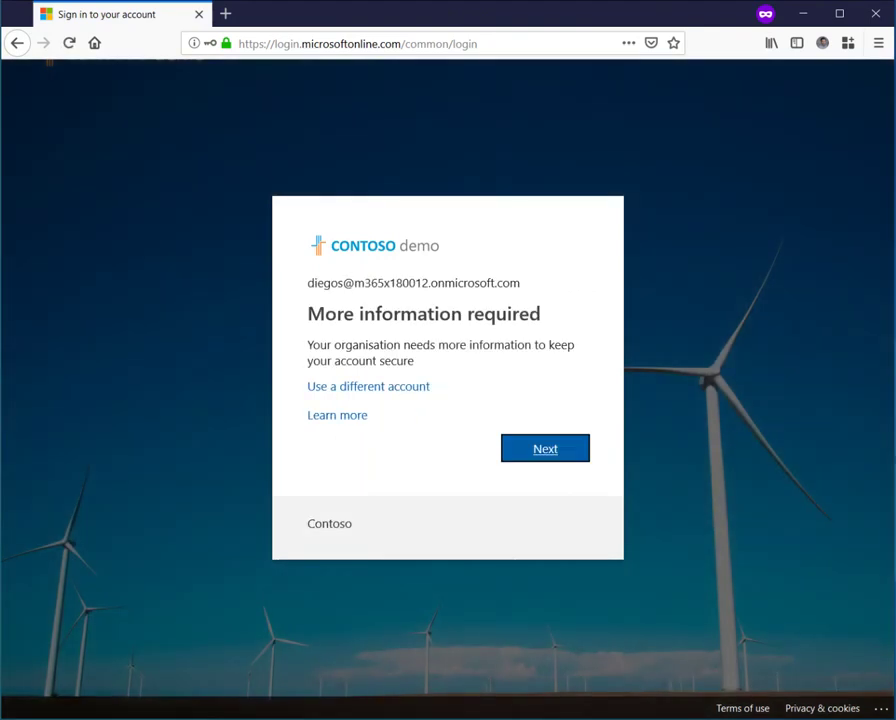
key("Return")
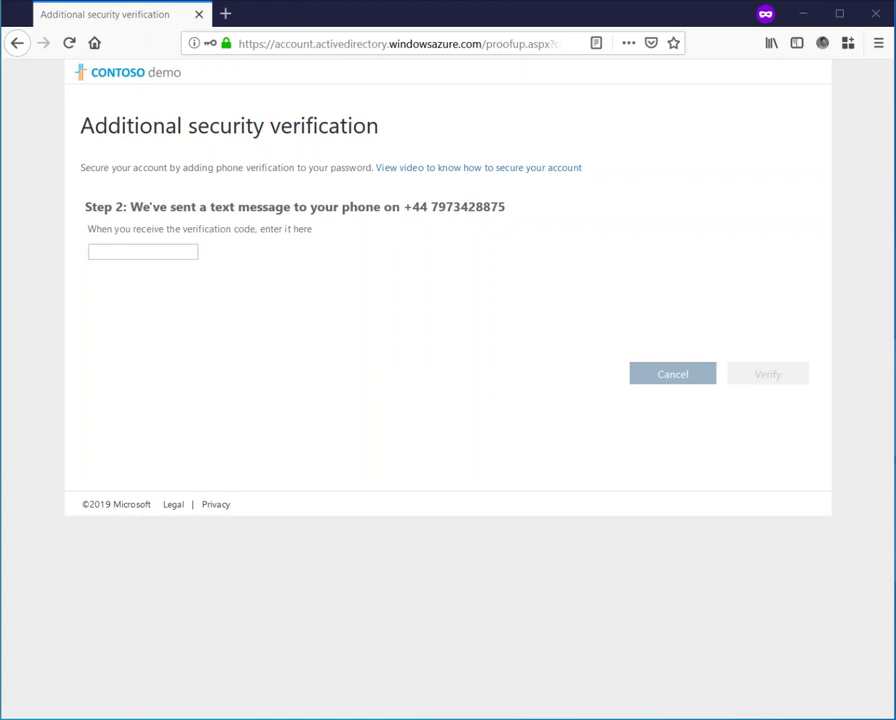
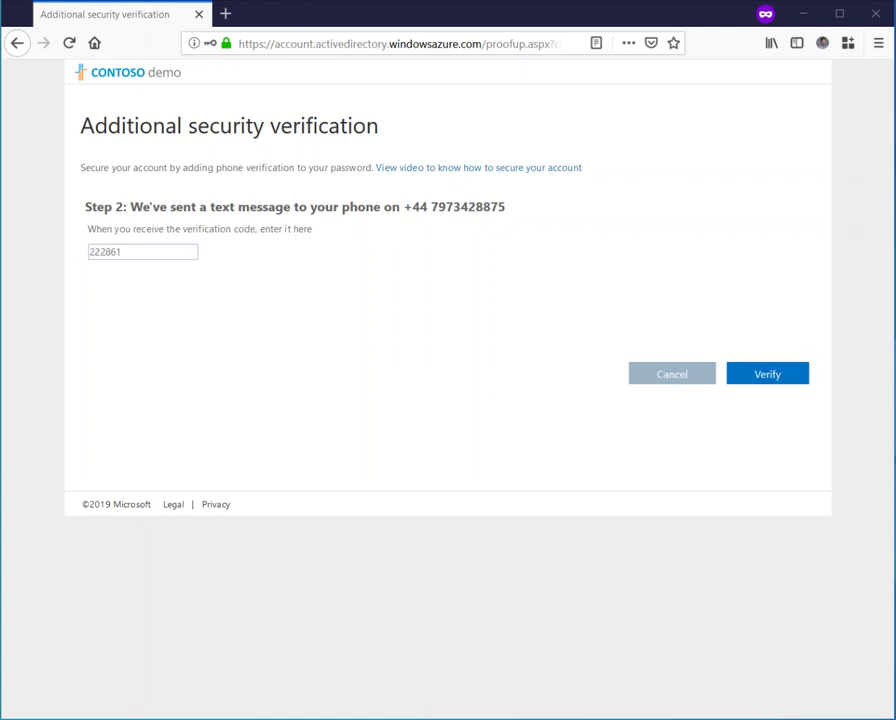
Verify the phone with the texted code and finish the security verification setup.
left_click(767, 374)
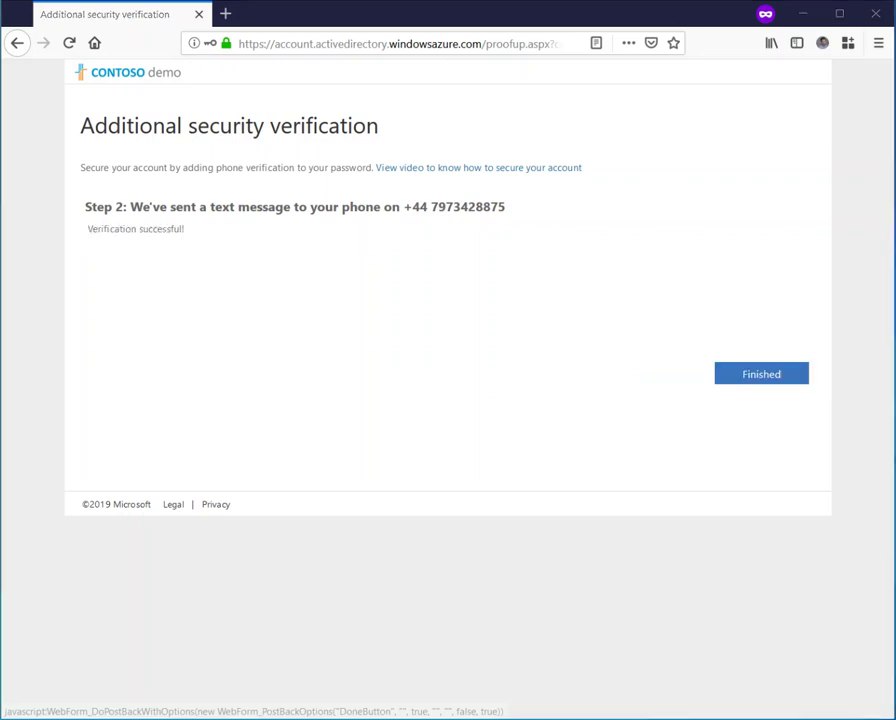
left_click(761, 373)
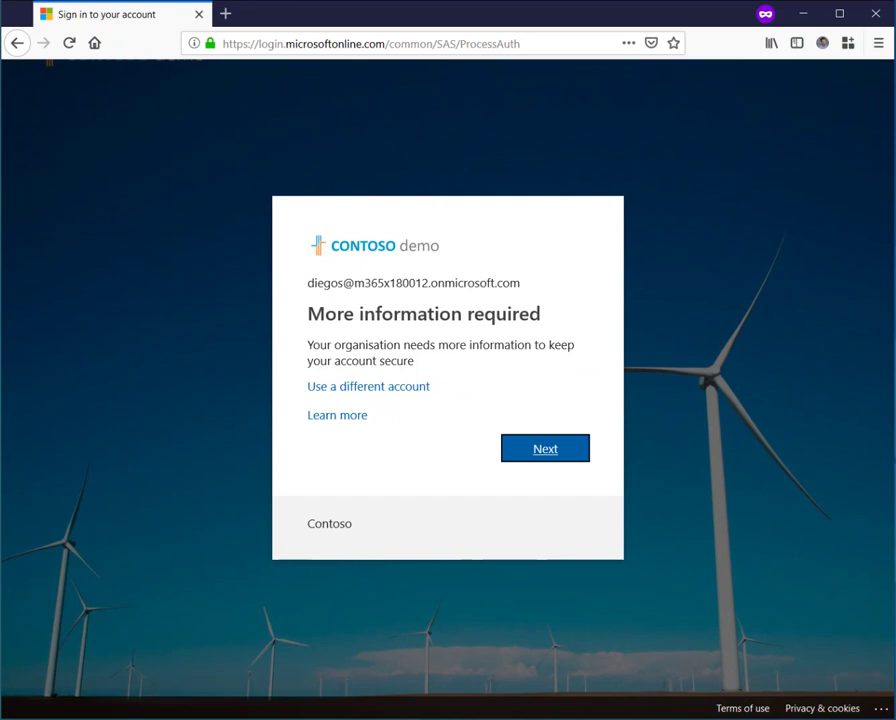
Continue to the password reset registration page listing the unverified phone and unconfigured email.
key("Return")
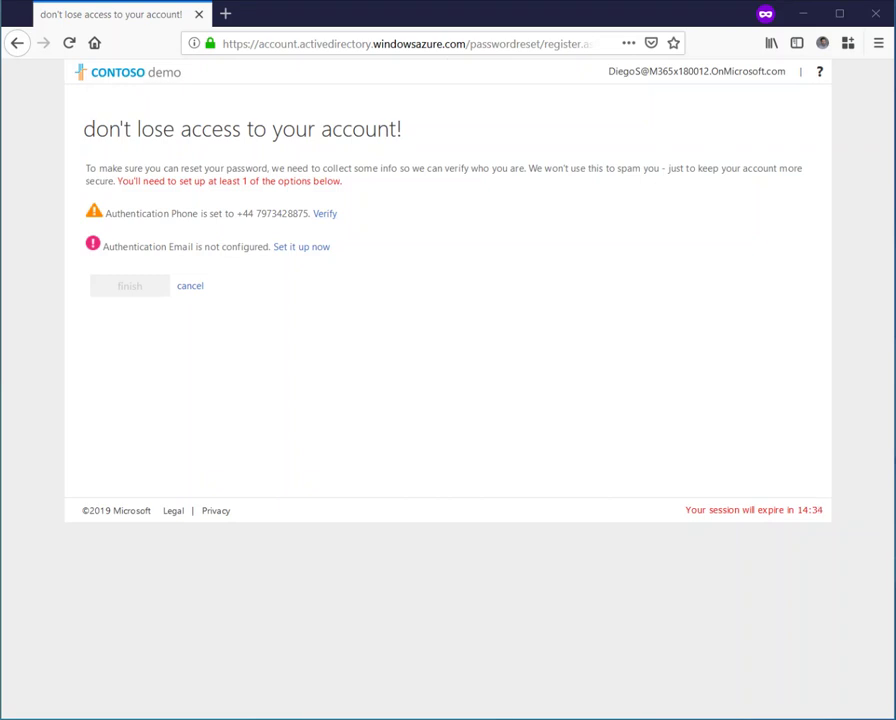
key("alt+Tab")
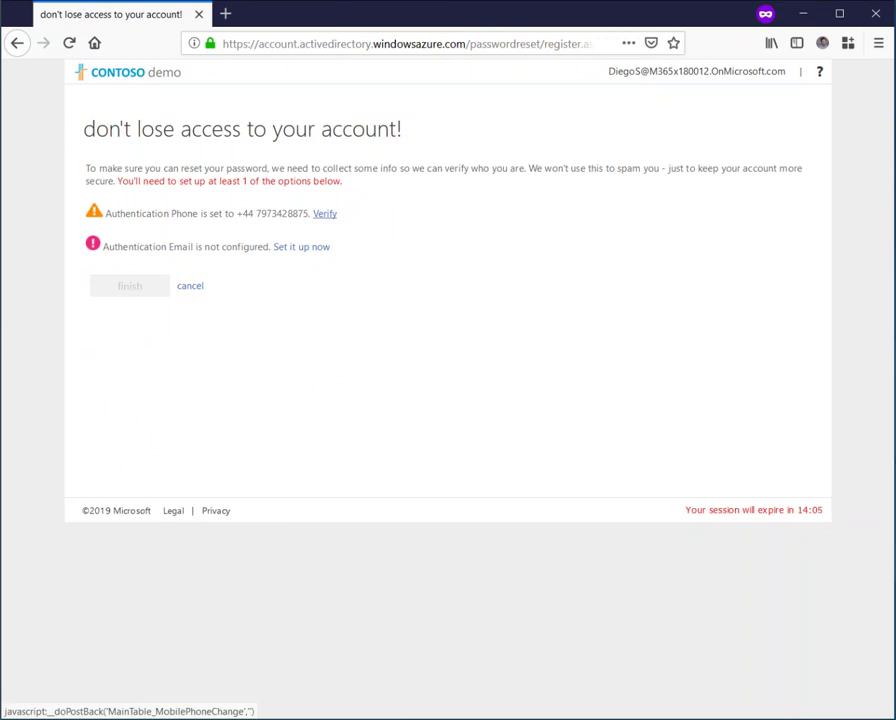
Verify the authentication phone number using a code sent by text message.
left_click(324, 213)
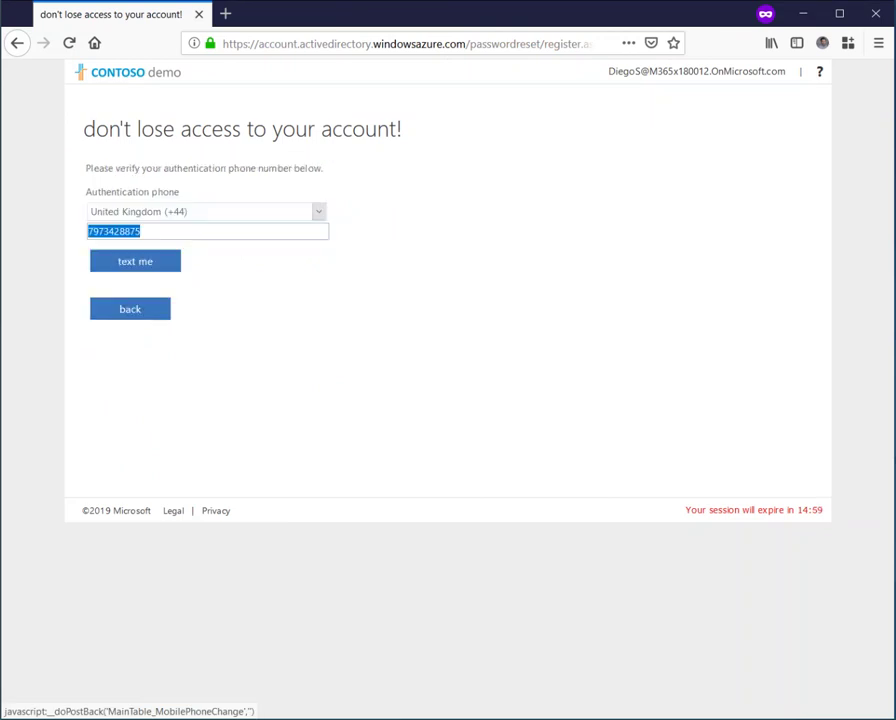
left_click(135, 261)
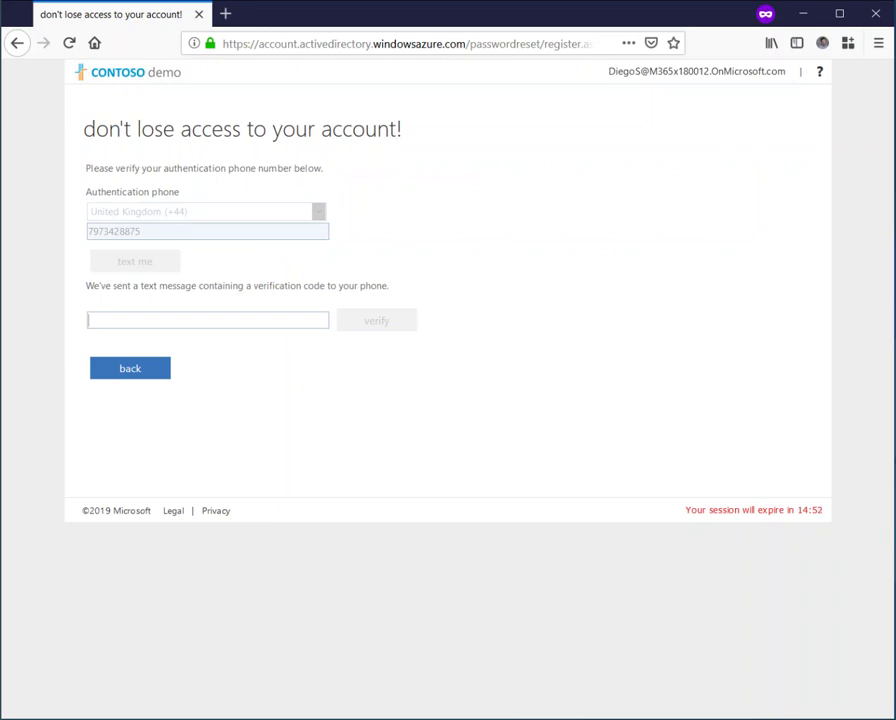
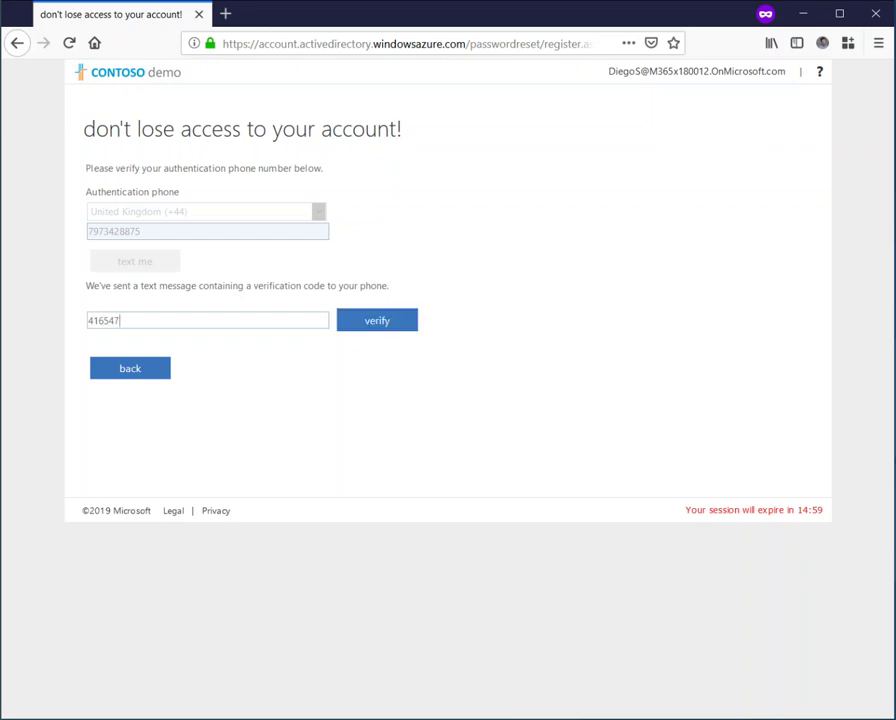
left_click(377, 320)
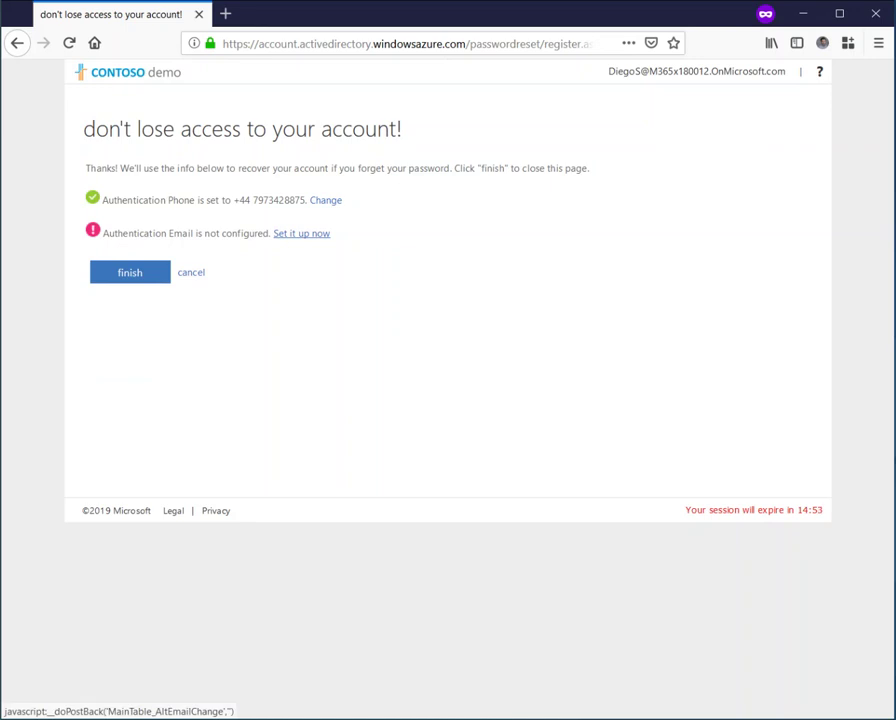
Enter the backup authentication email address and request a verification code.
left_click(301, 233)
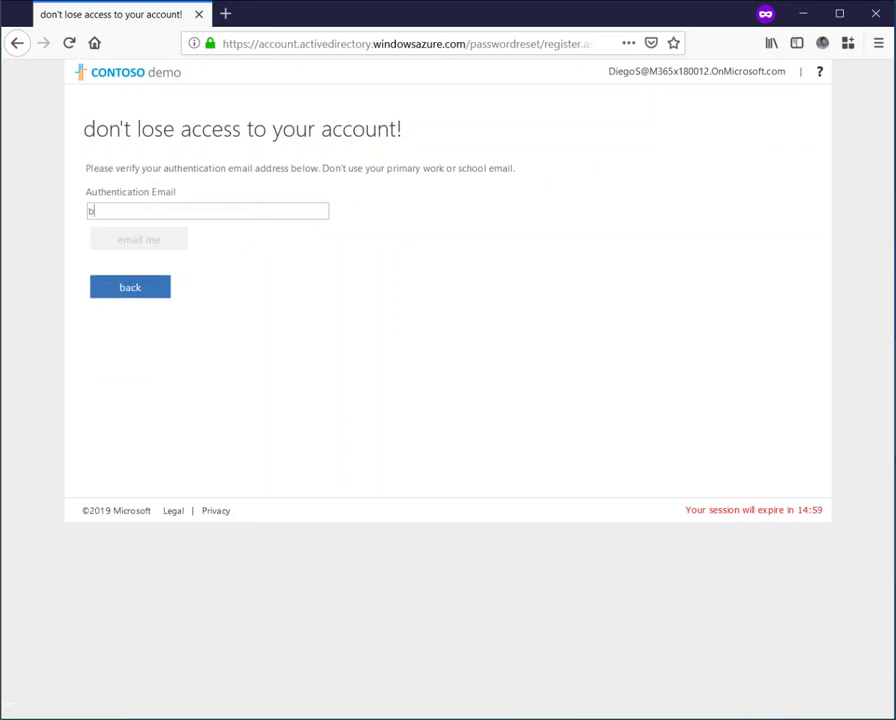
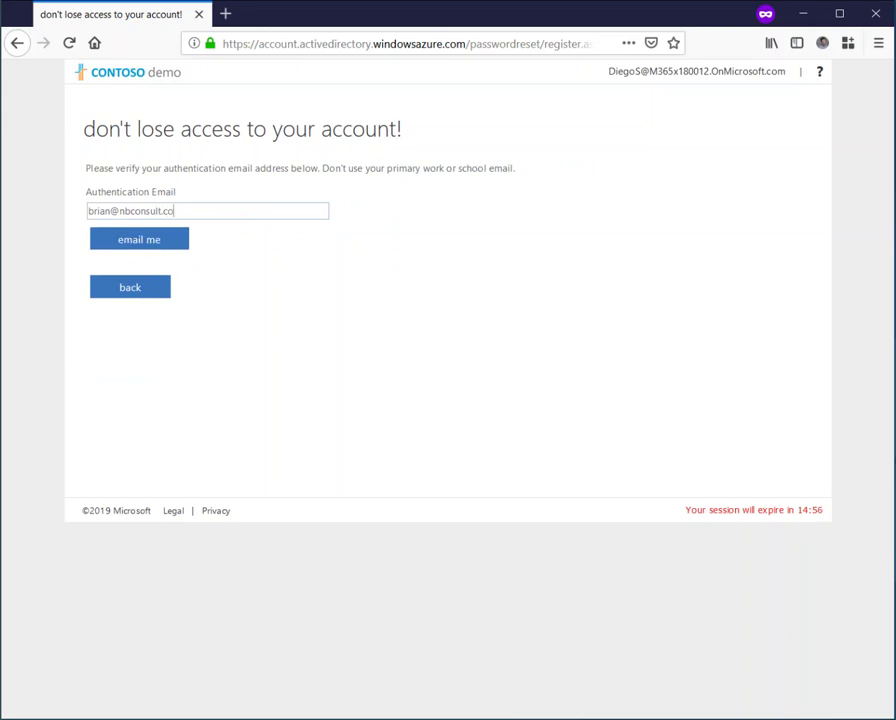
left_click(139, 239)
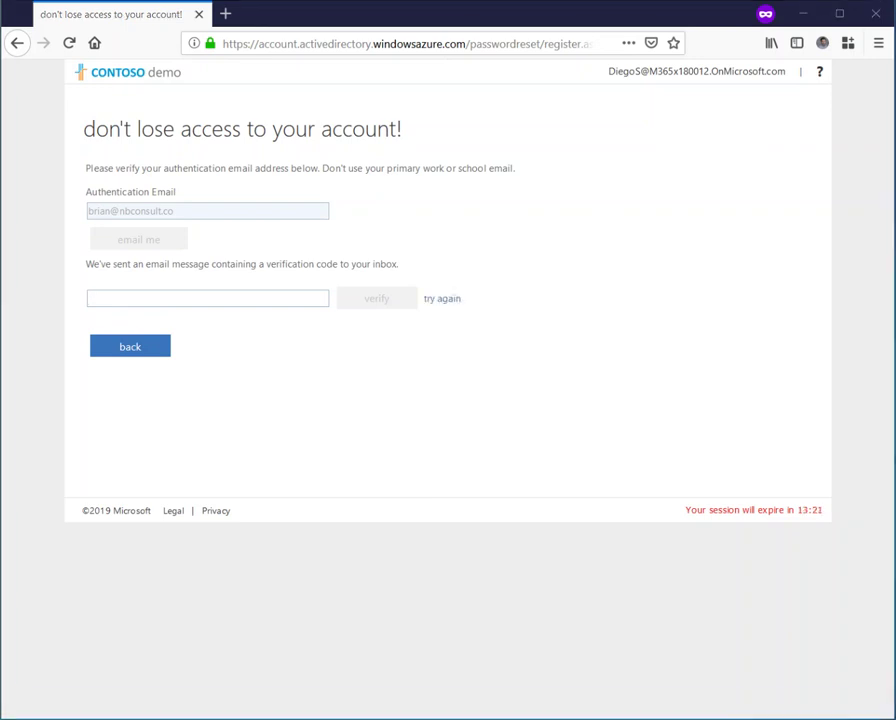
Copy the verification code from the Outlook message and return to the registration page.
key("alt+Tab")
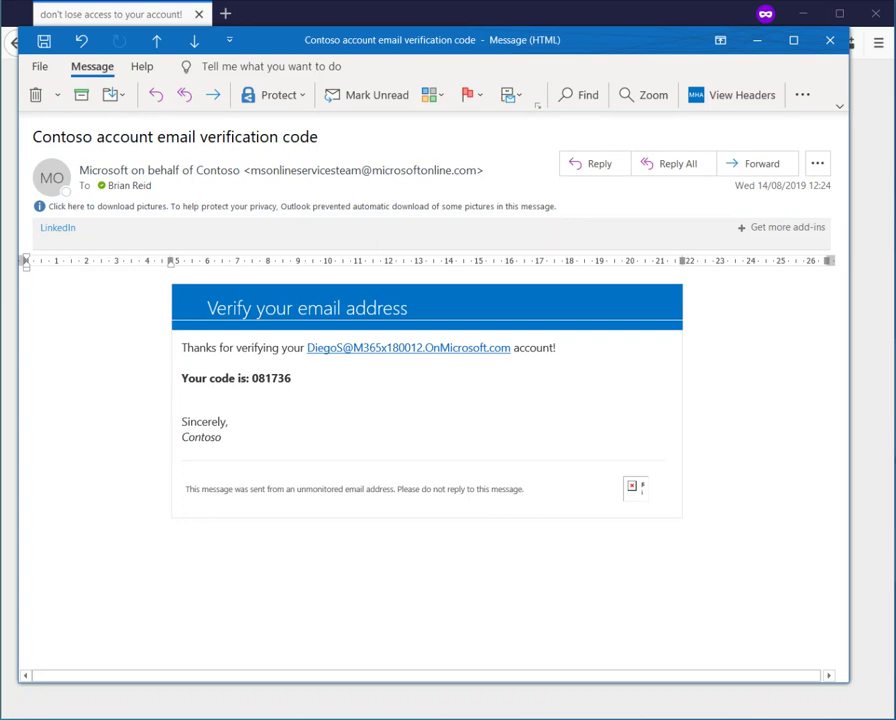
double_click(271, 378)
key("ctrl+c")
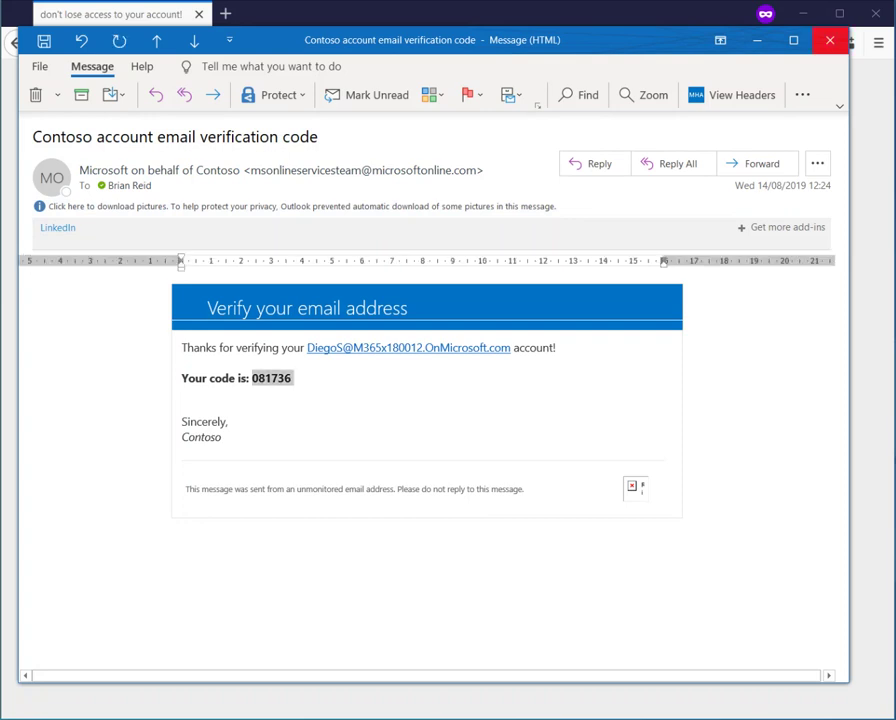
key("alt+Tab")
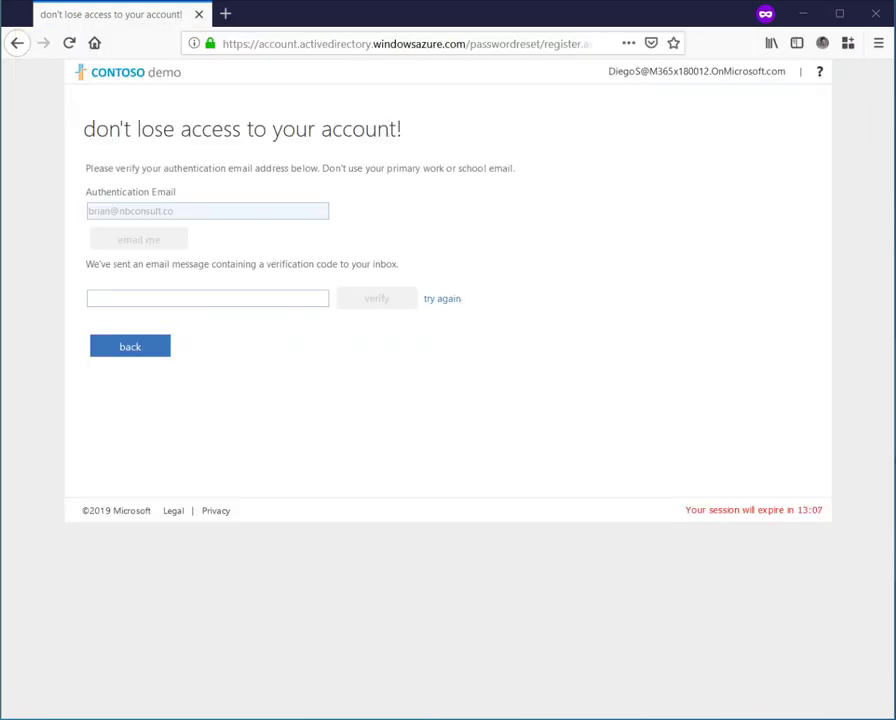
Paste the emailed code to verify the backup email and finish registration.
key("ctrl+v")
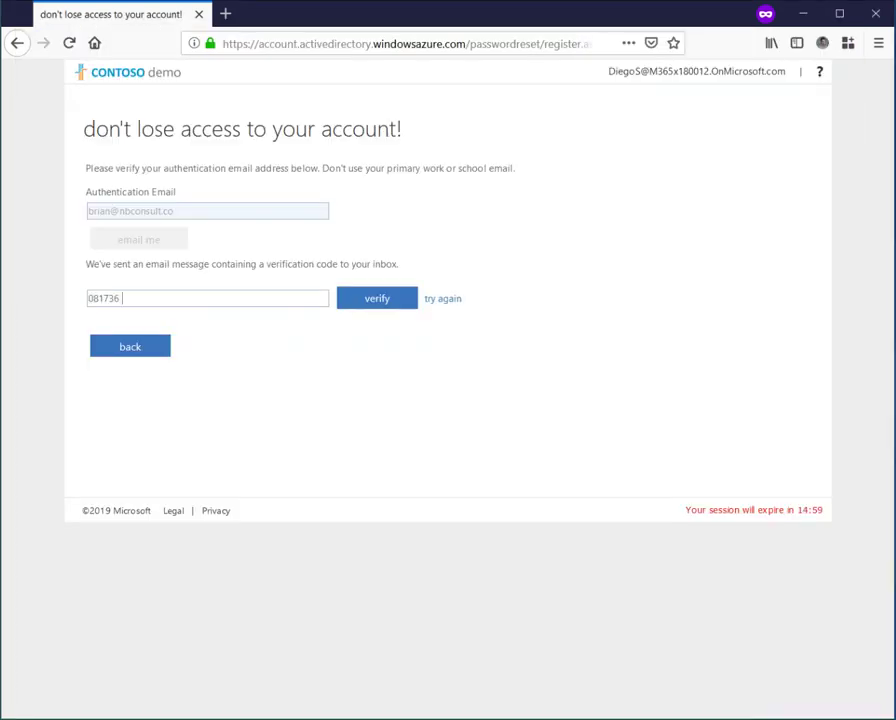
key("Return")
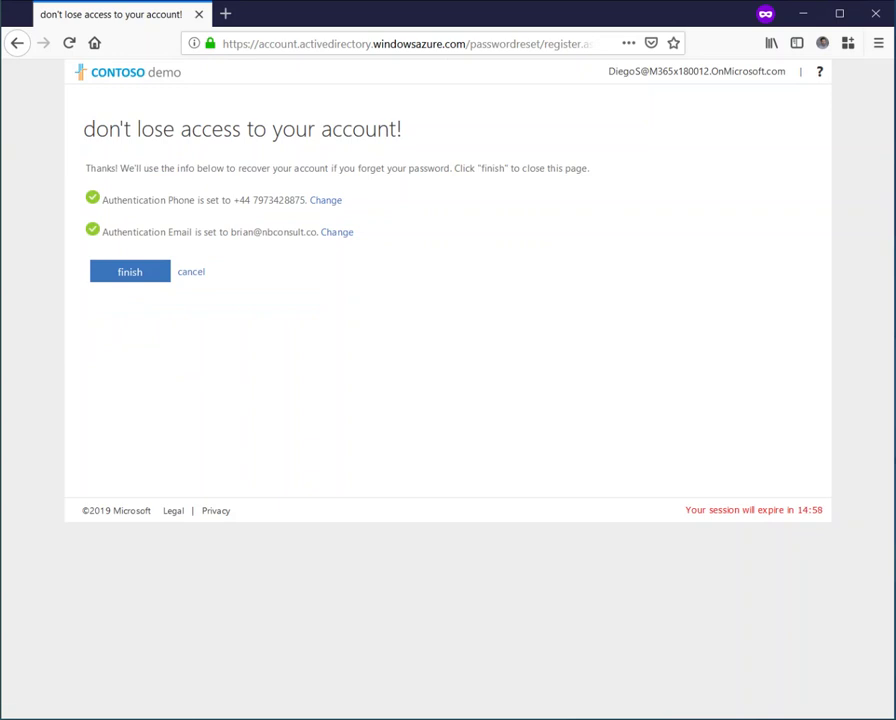
left_click(130, 272)
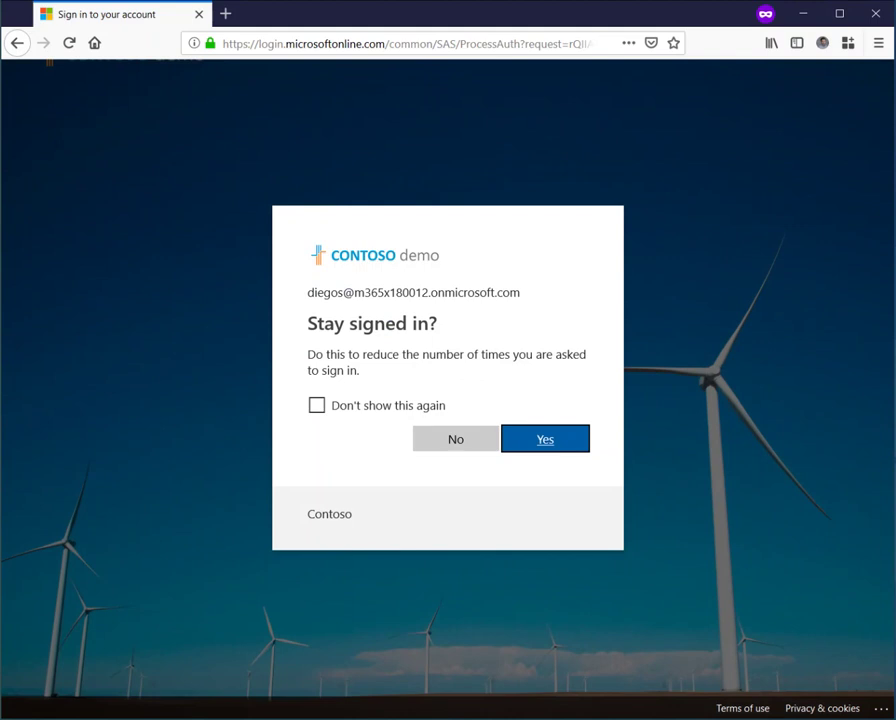
Stay signed in, dismiss the Office 365 welcome dialog, and show the My account panel.
key("Return")
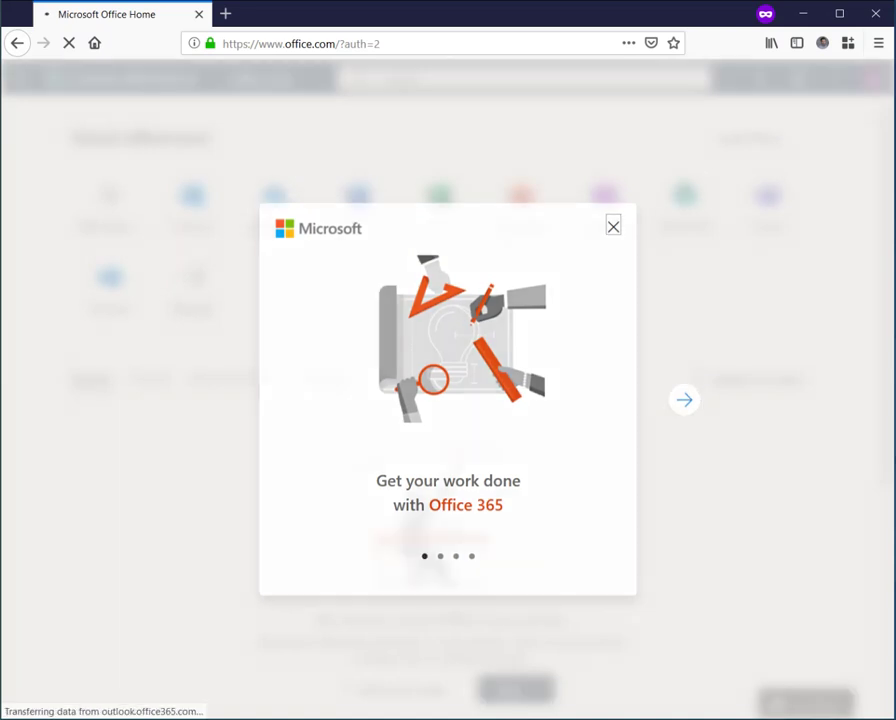
key("Escape")
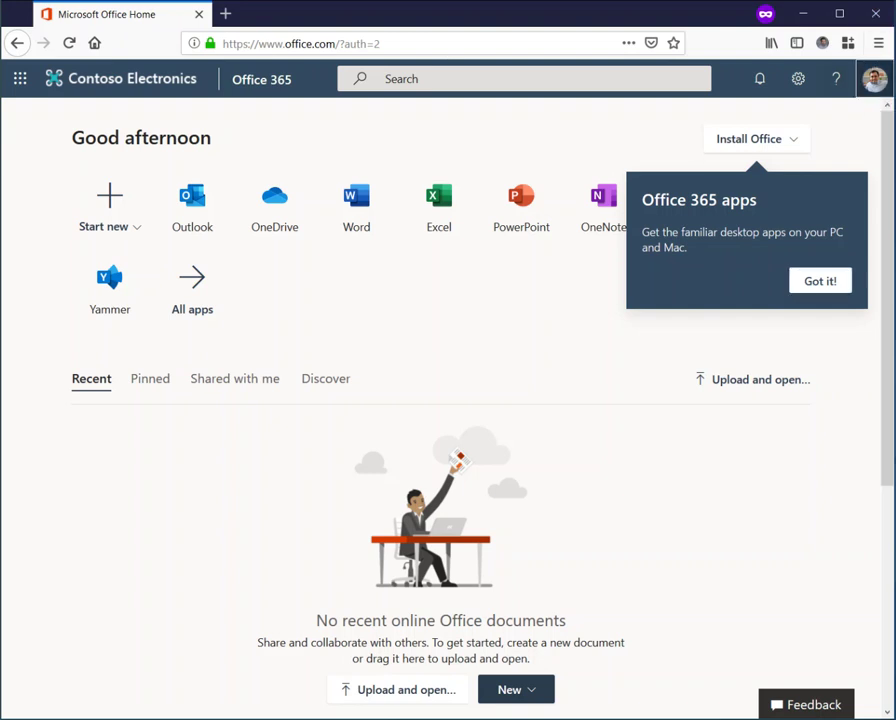
left_click(875, 80)
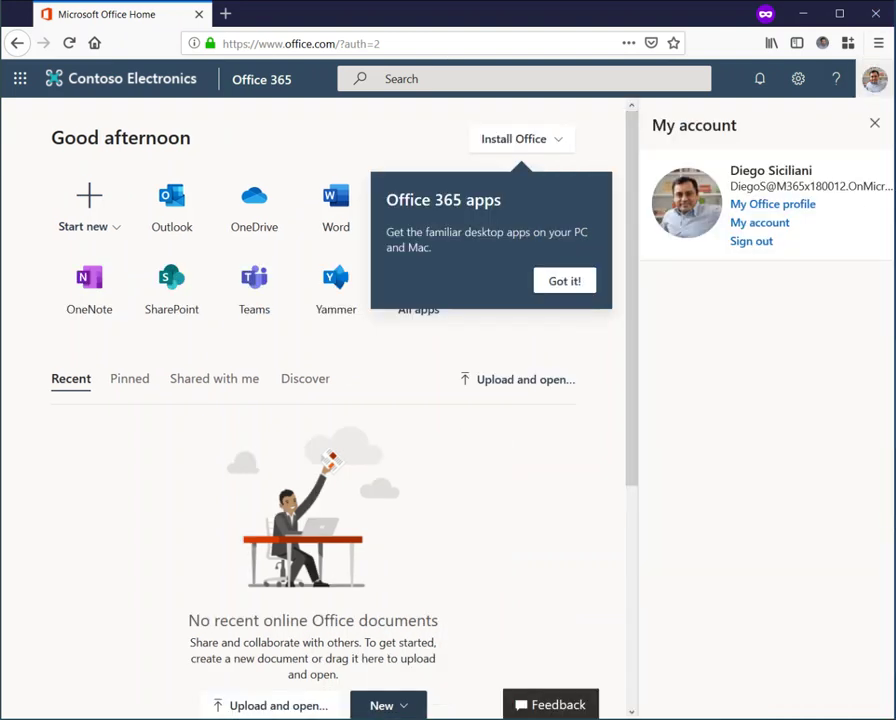
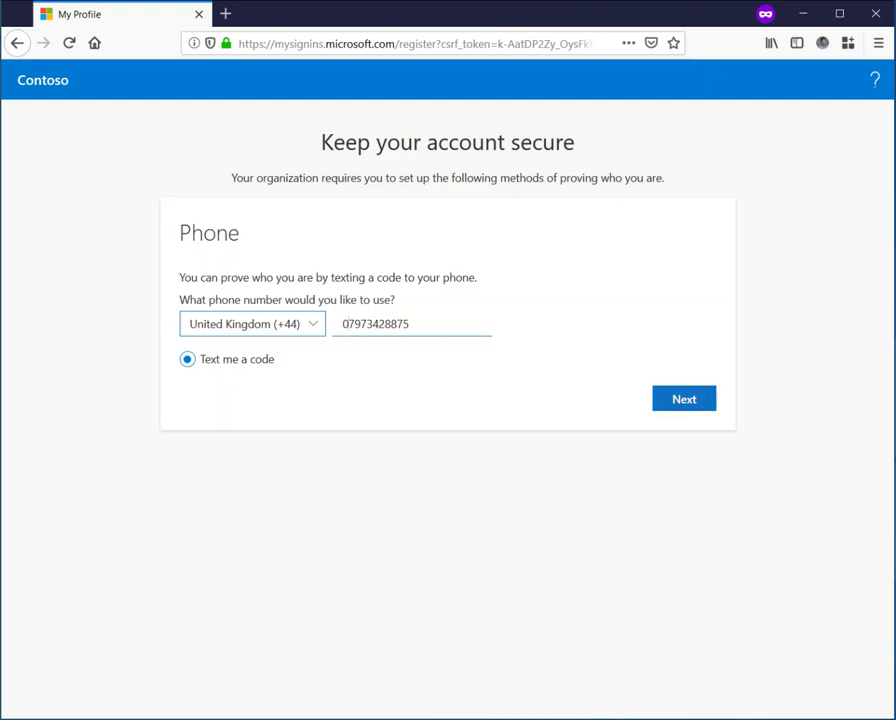
key("Return")
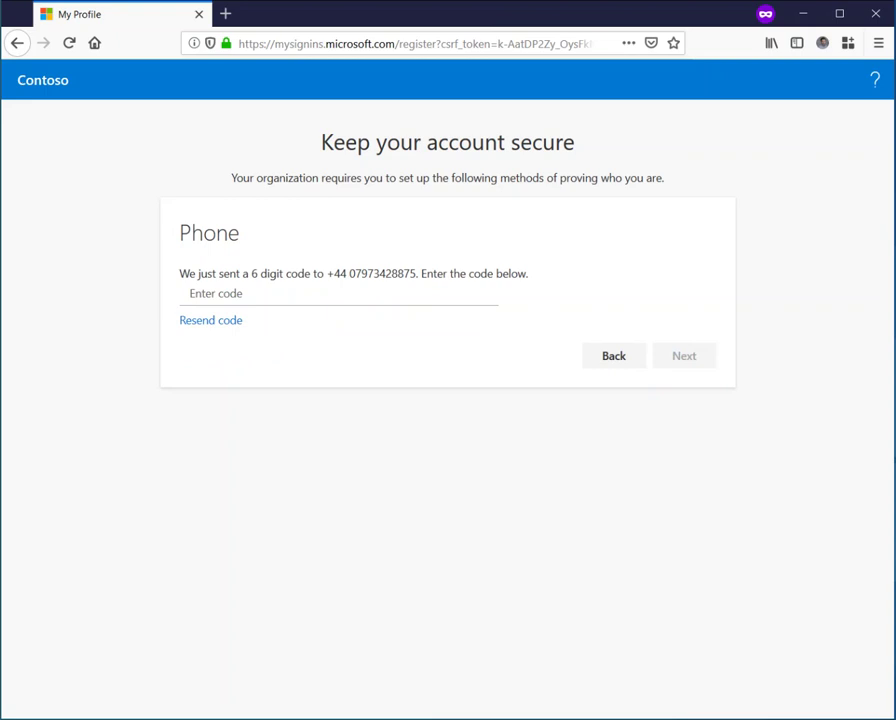
left_click(338, 294)
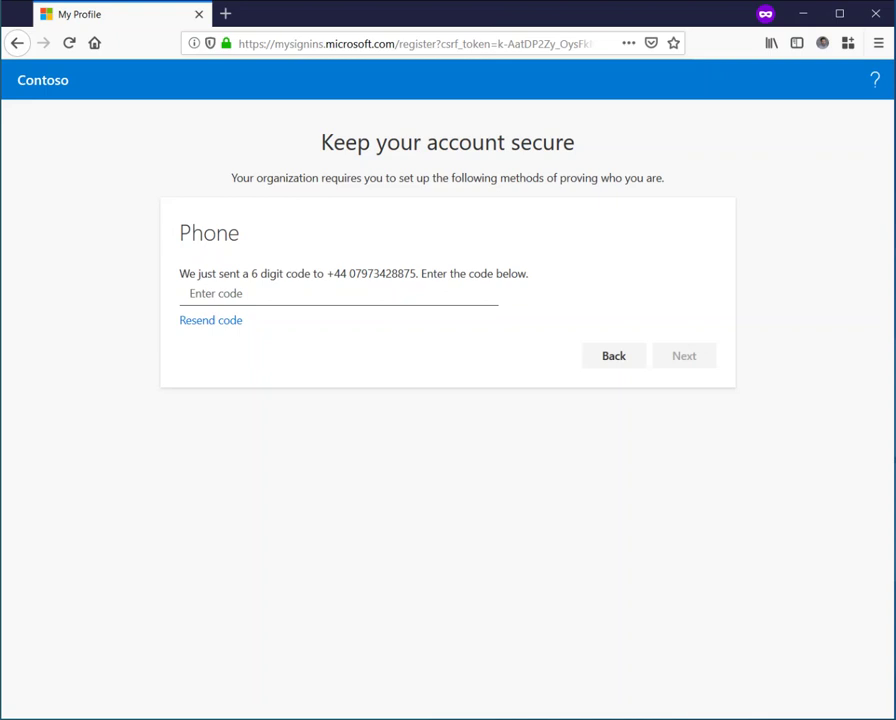
left_click(338, 294)
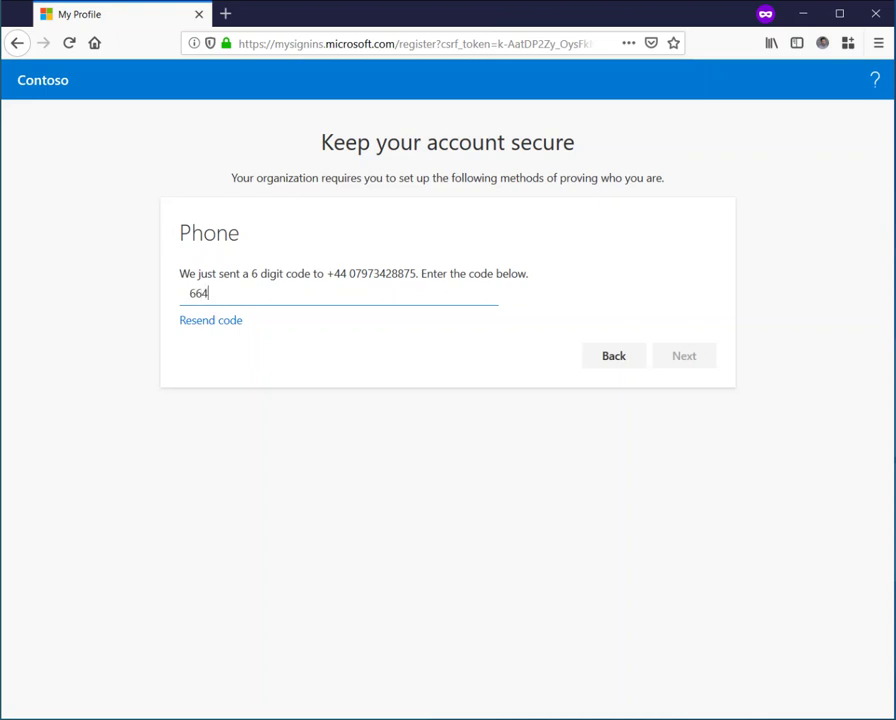
key("Return")
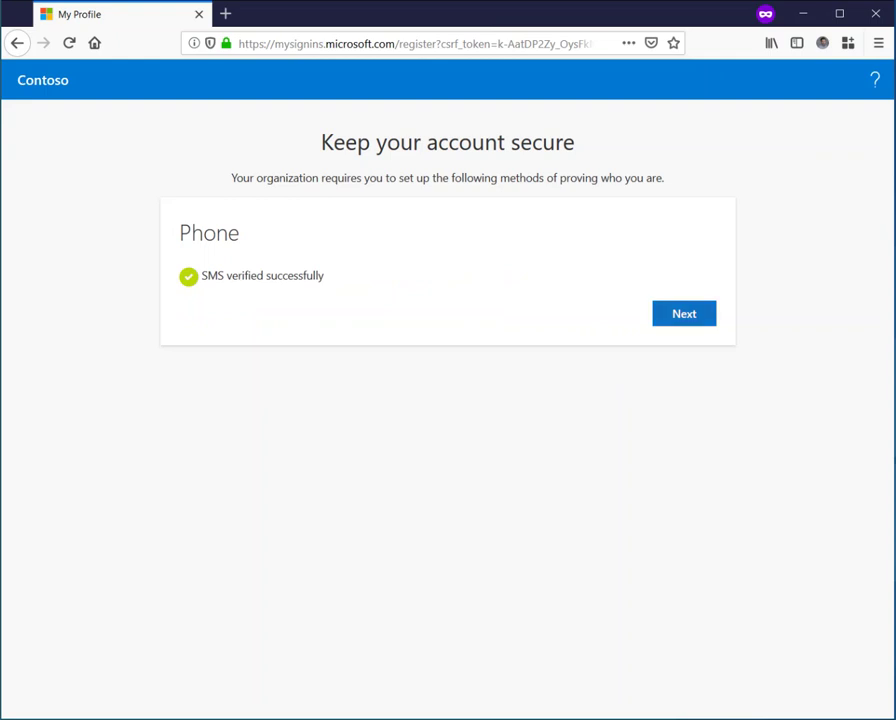
Finish the security info setup and choose to stay signed in.
key("Return")
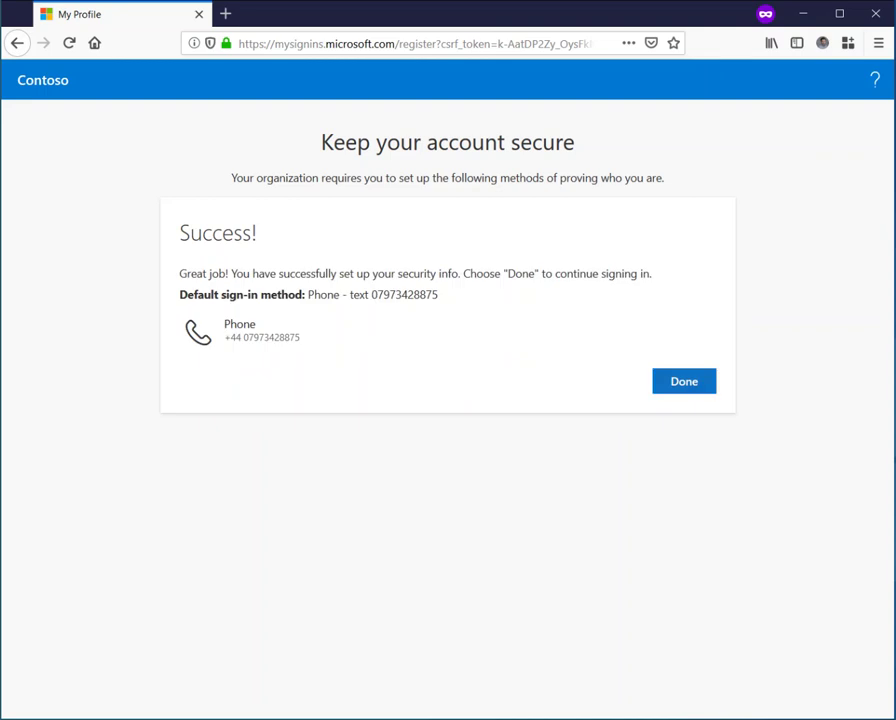
key("Return")
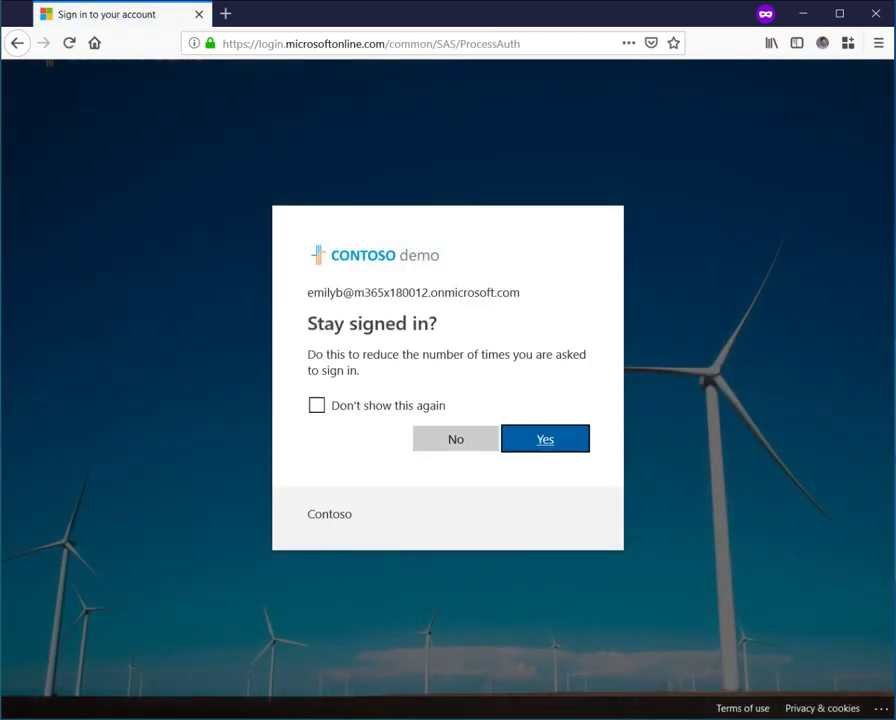
key("Return")
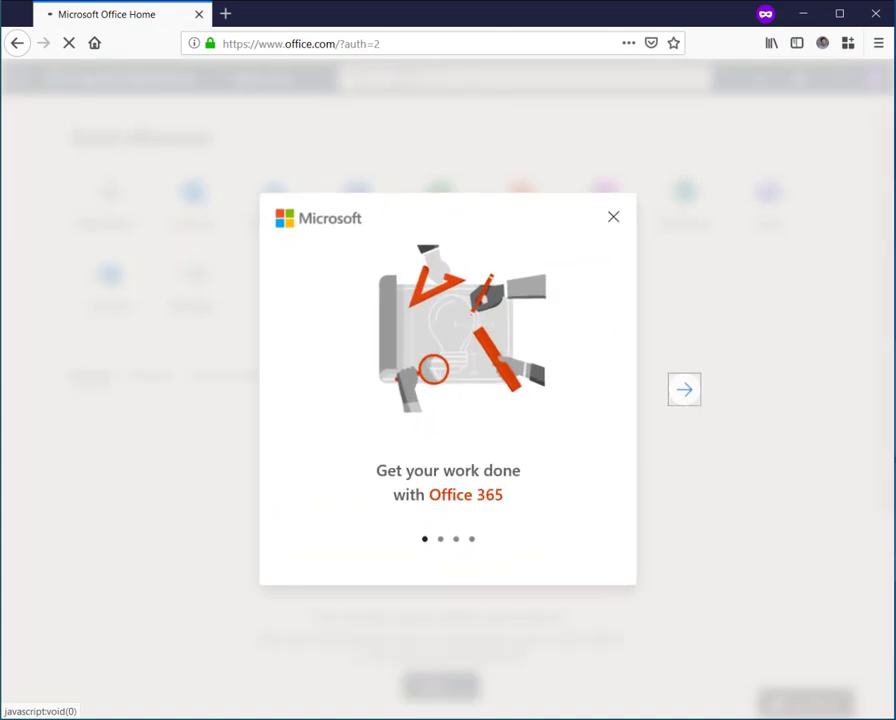
Close the Office 365 welcome tour.
left_click(613, 217)
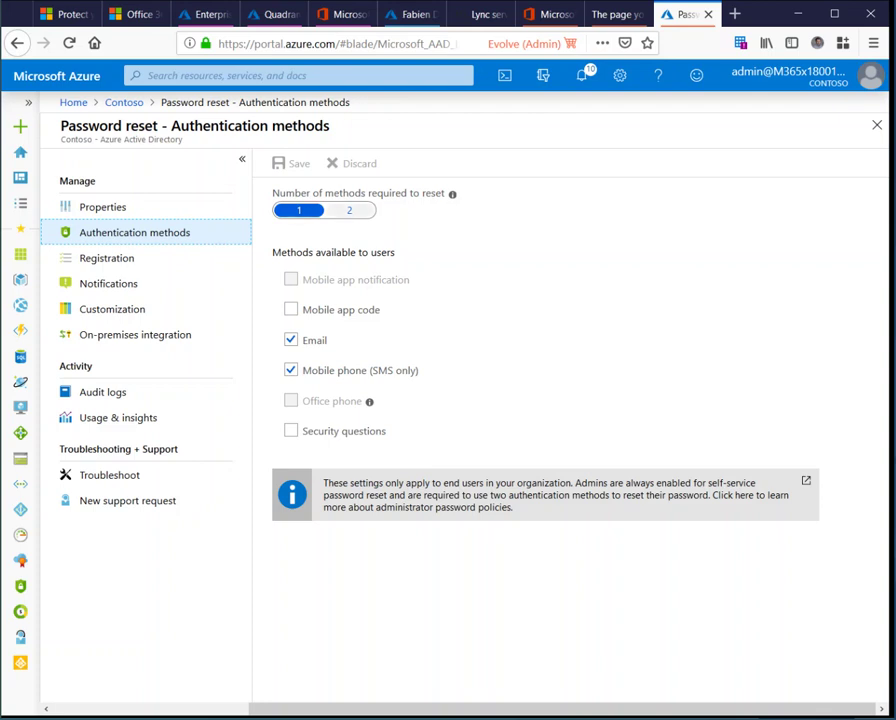
Set the number of methods required for password reset to 2 and save the policy.
left_click(349, 210)
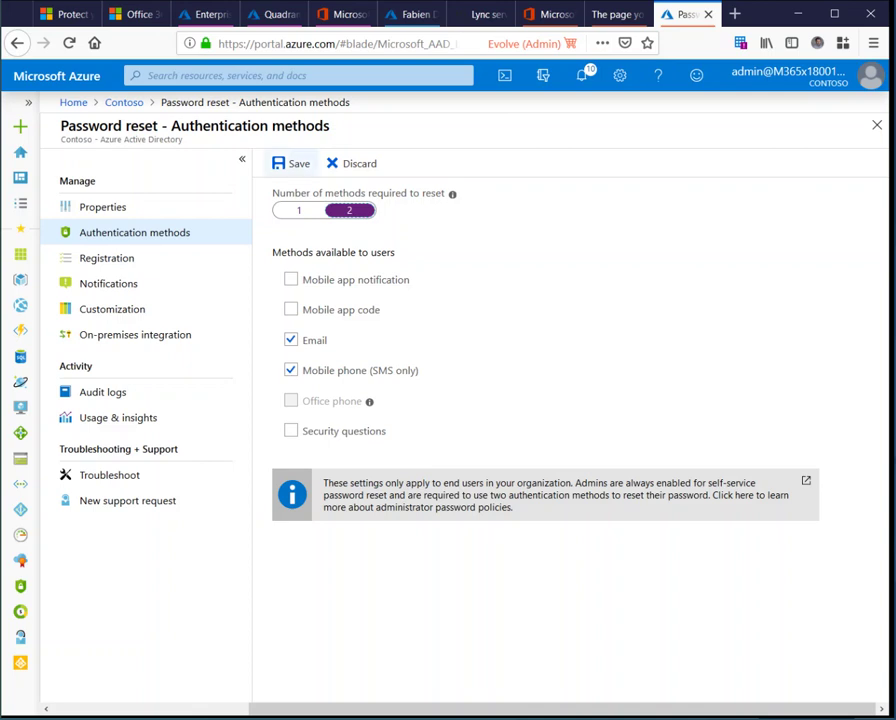
left_click(292, 163)
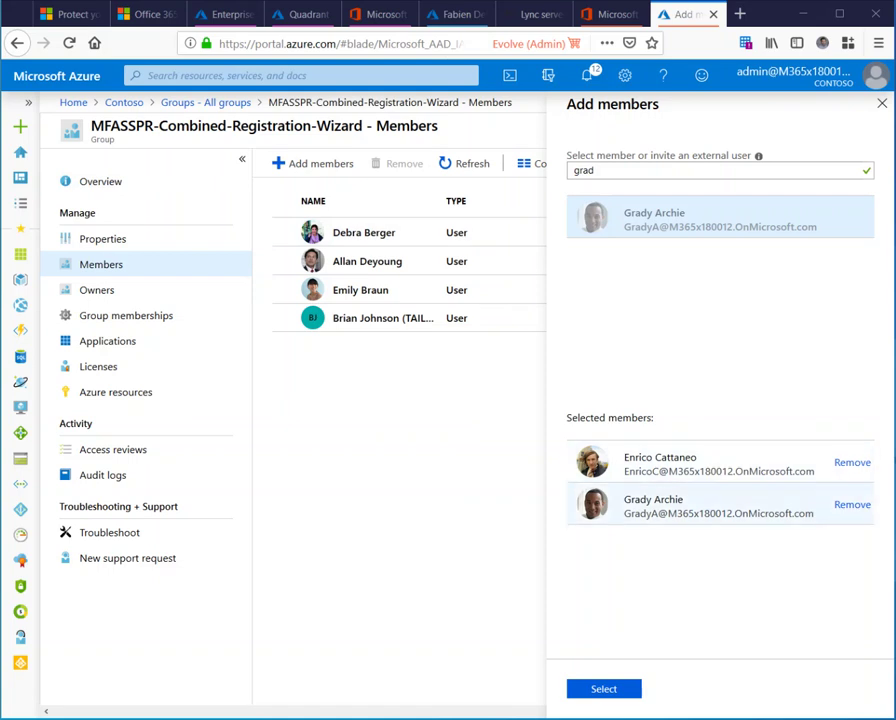
Add the two chosen users to MFASSPR-Combined-Registration-Wizard, then find SSPRSecurityGroupUsers and view its members.
left_click(603, 688)
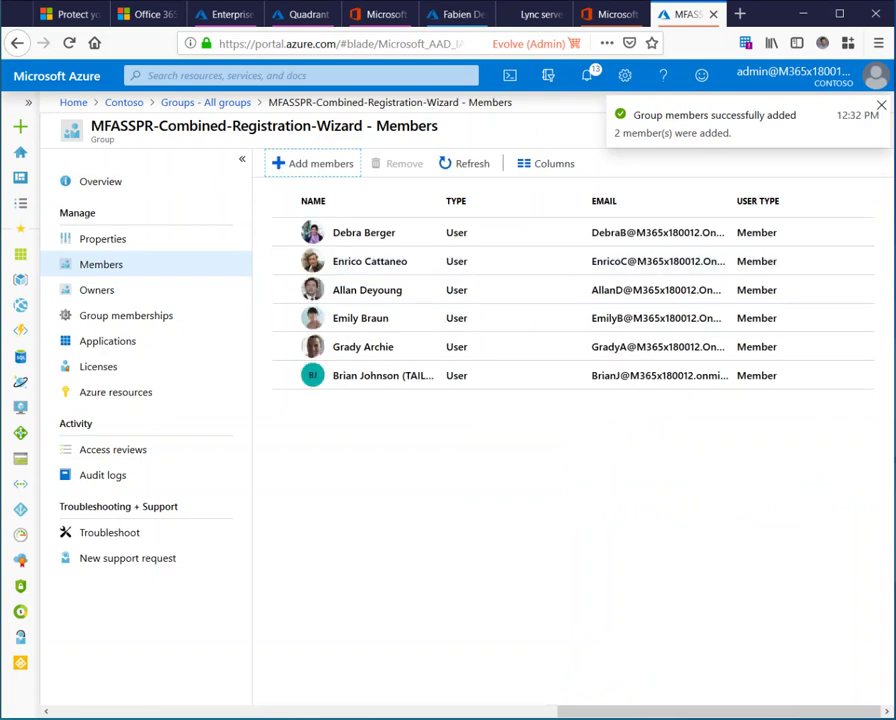
left_click(124, 102)
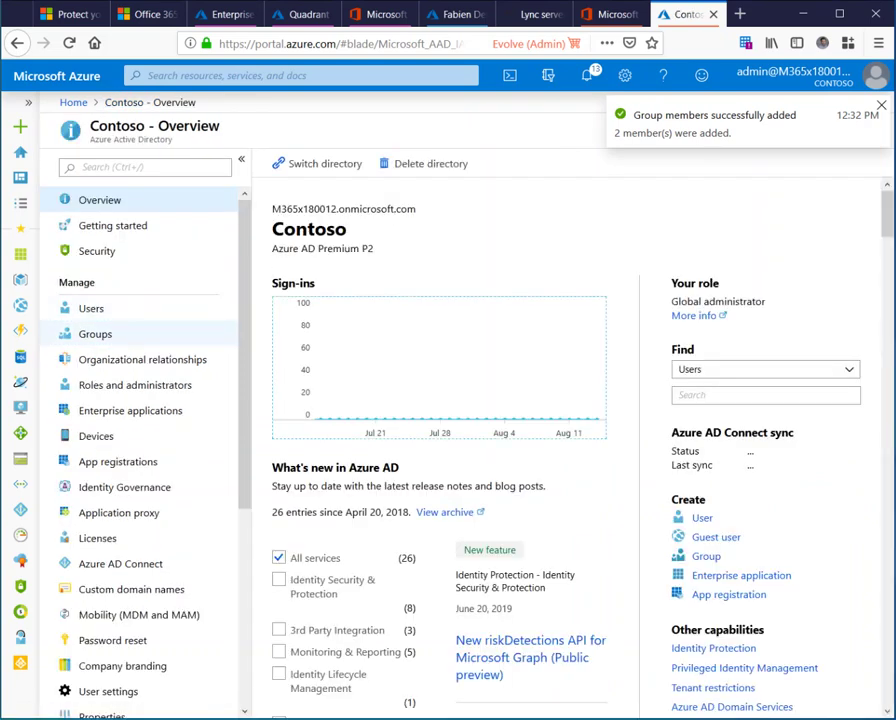
left_click(95, 334)
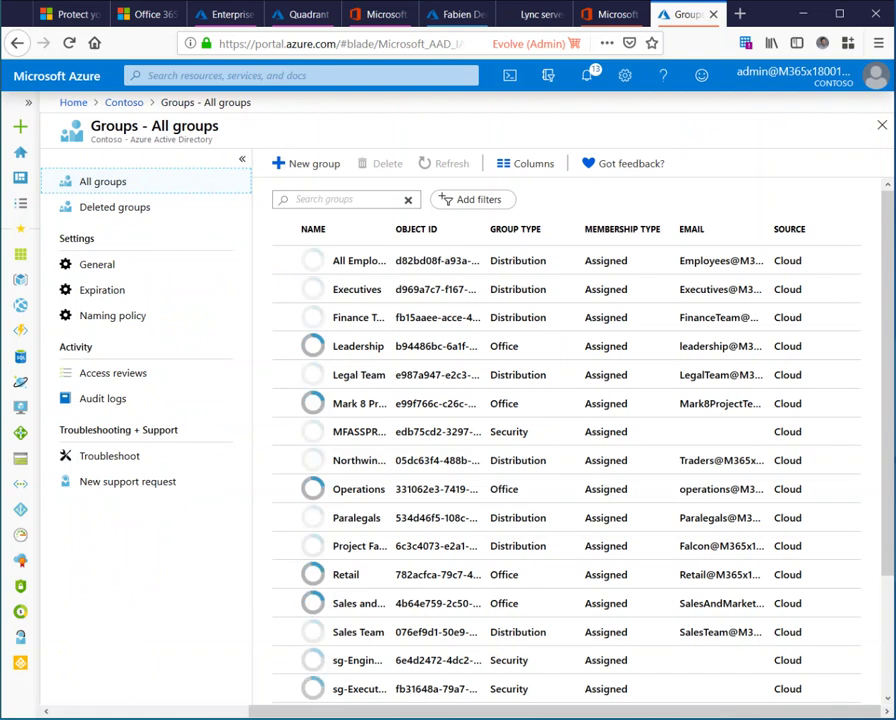
type("sspr")
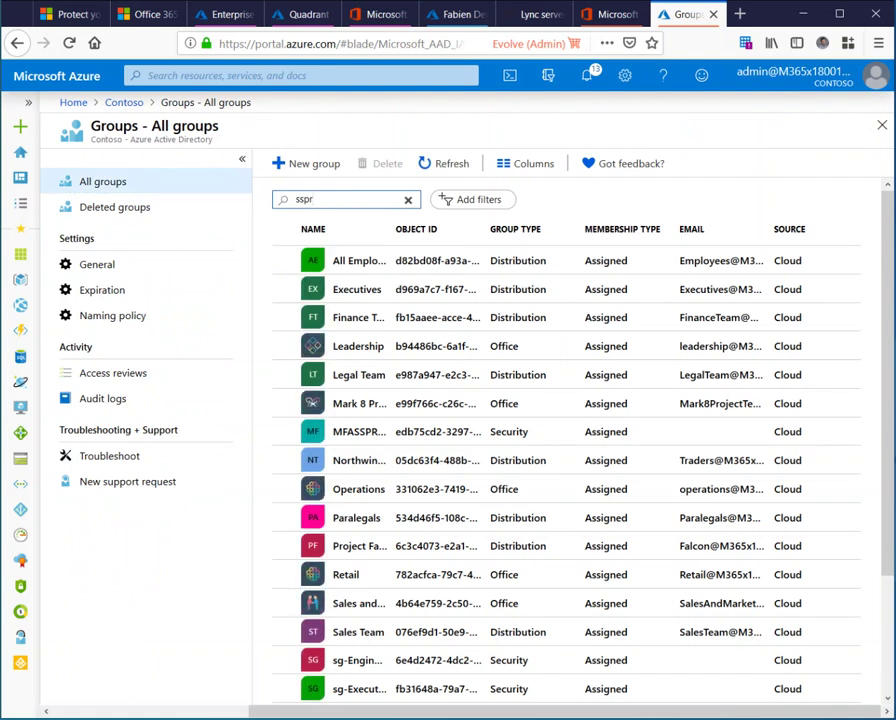
left_click(365, 260)
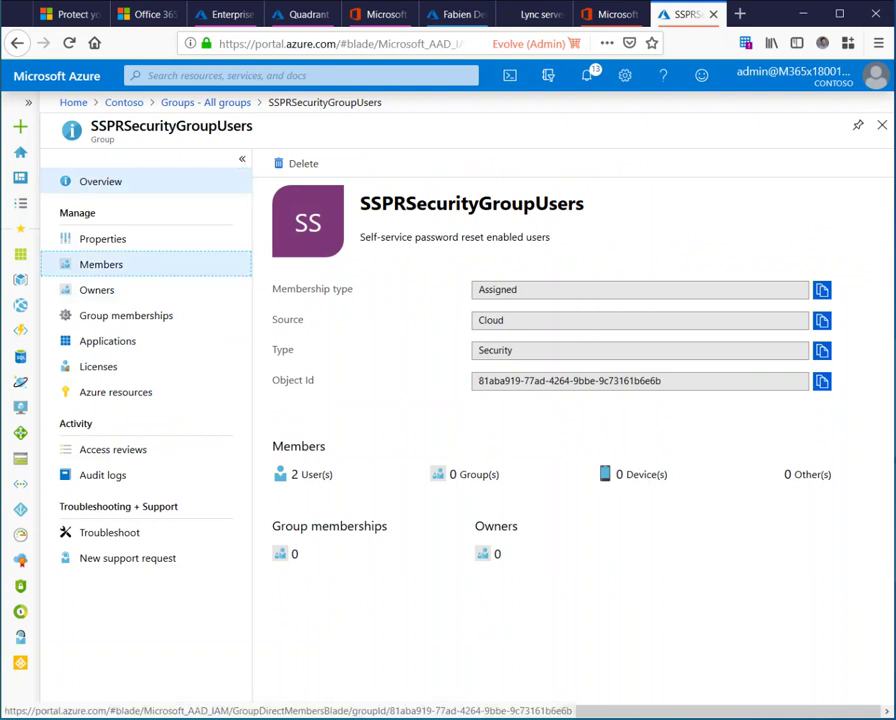
left_click(101, 264)
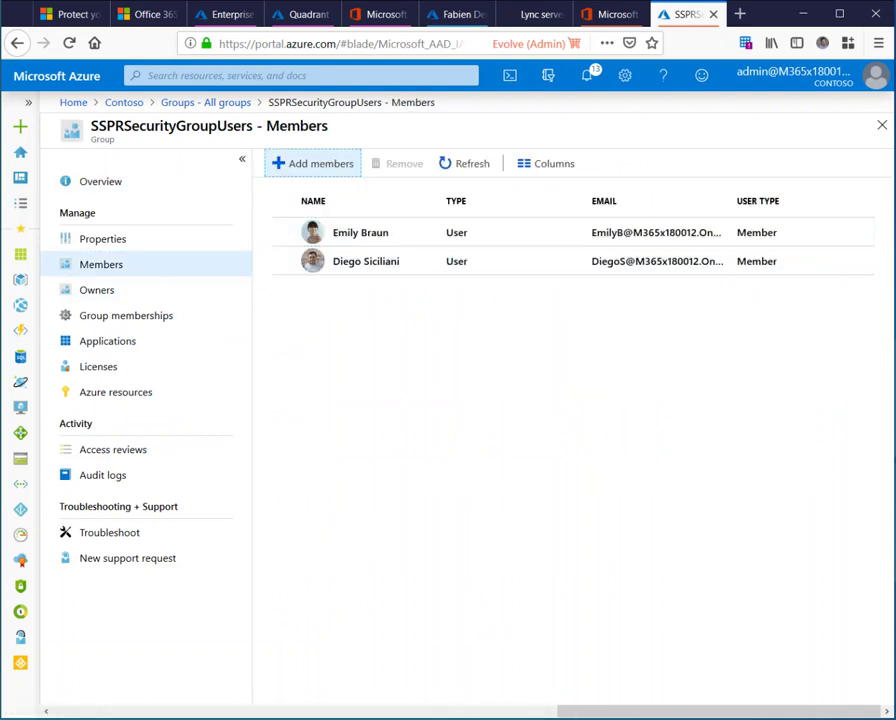
Add the users matching 'grad' and 'enr' to SSPRSecurityGroupUsers and return to Contoso.
left_click(313, 163)
type("grad")
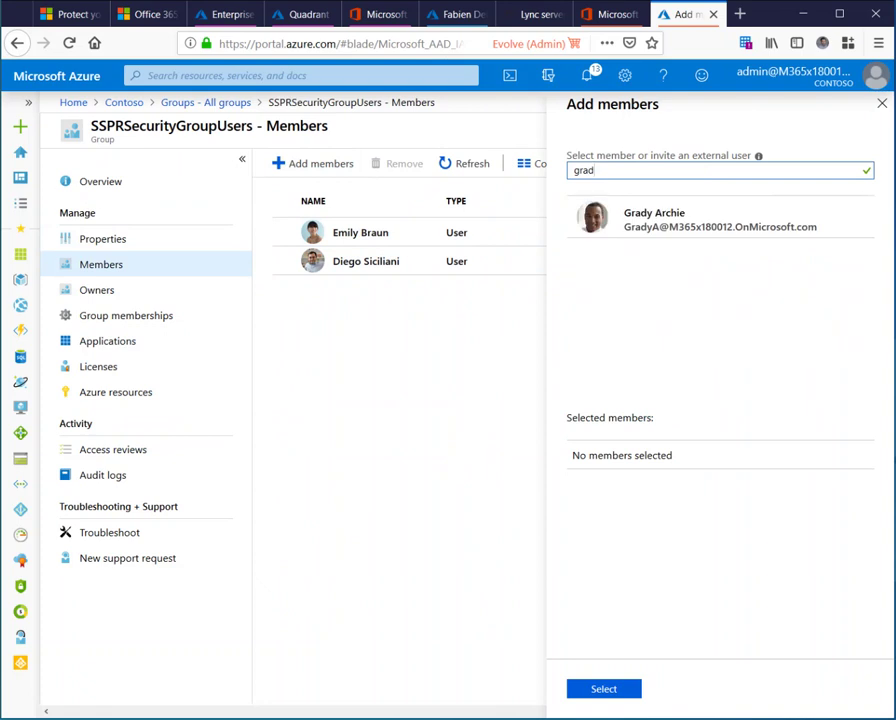
left_click(654, 219)
type("enr")
left_click(661, 219)
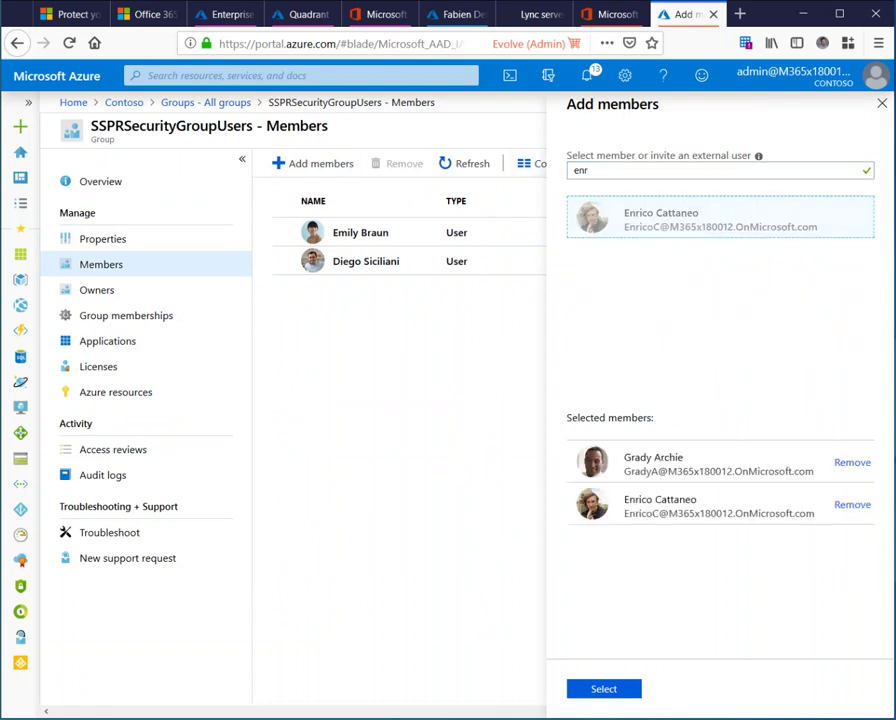
left_click(603, 688)
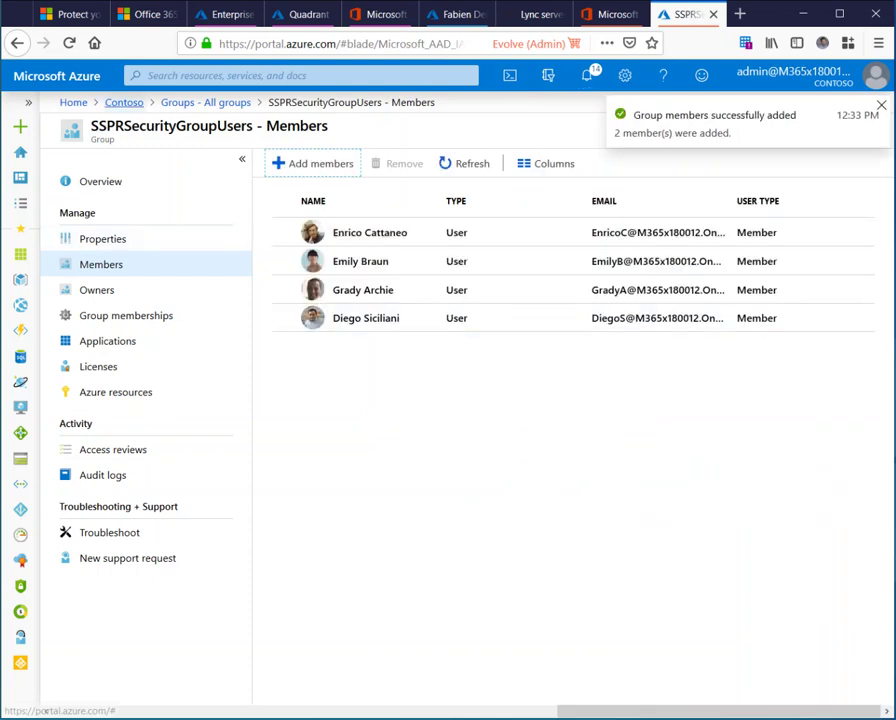
left_click(124, 102)
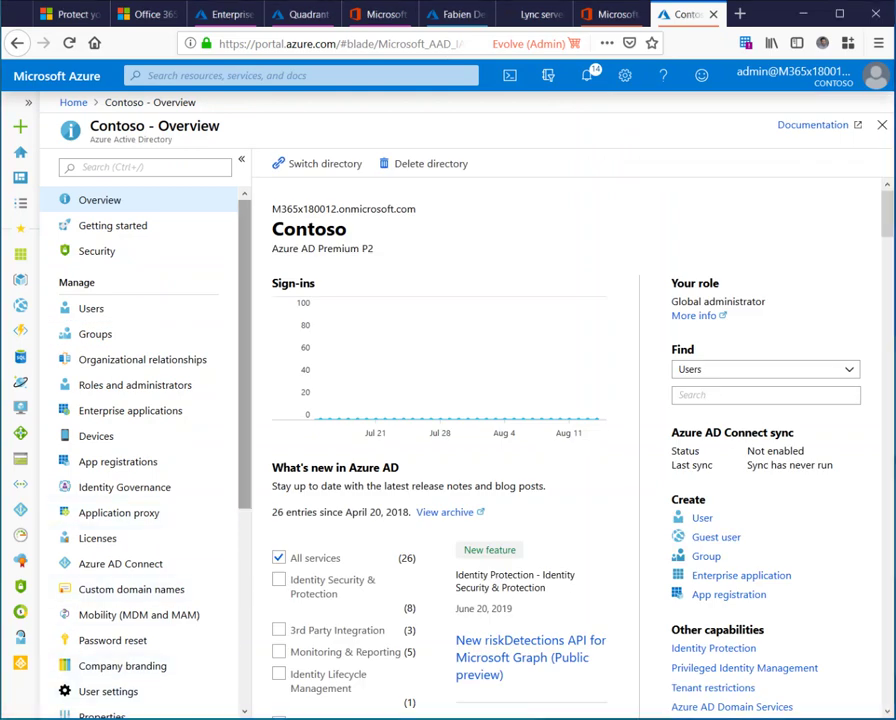
Review the password reset authentication methods, then switch to the private browser sign-in window.
scroll(130, 538, "down", 2)
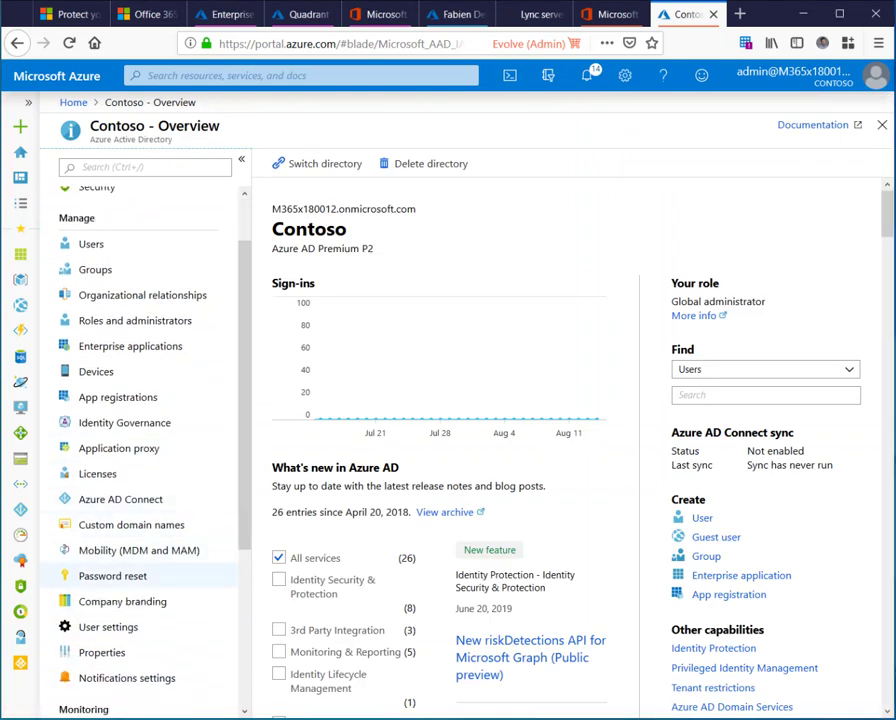
left_click(112, 576)
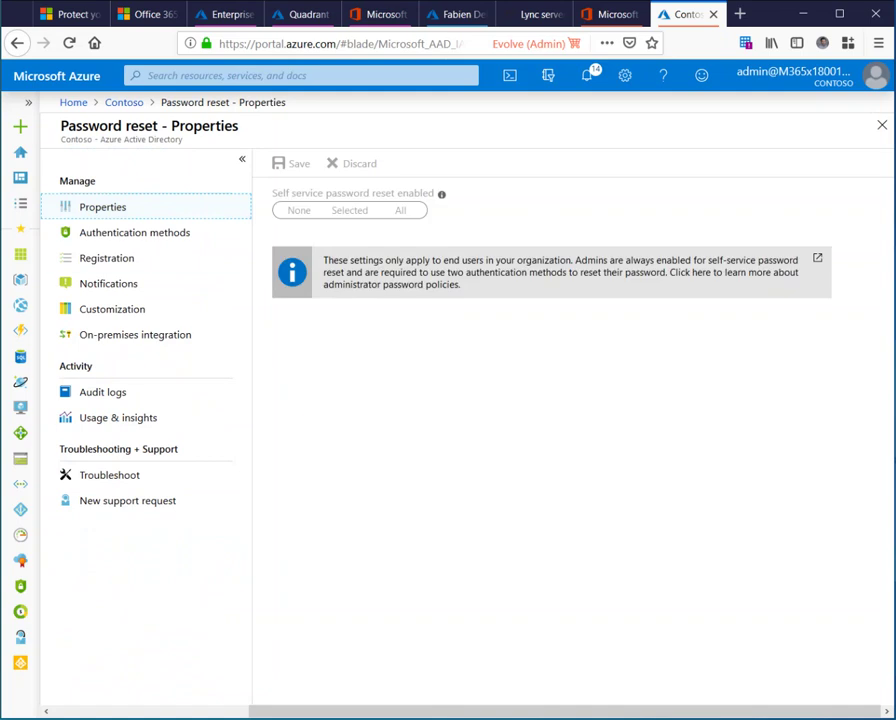
left_click(134, 232)
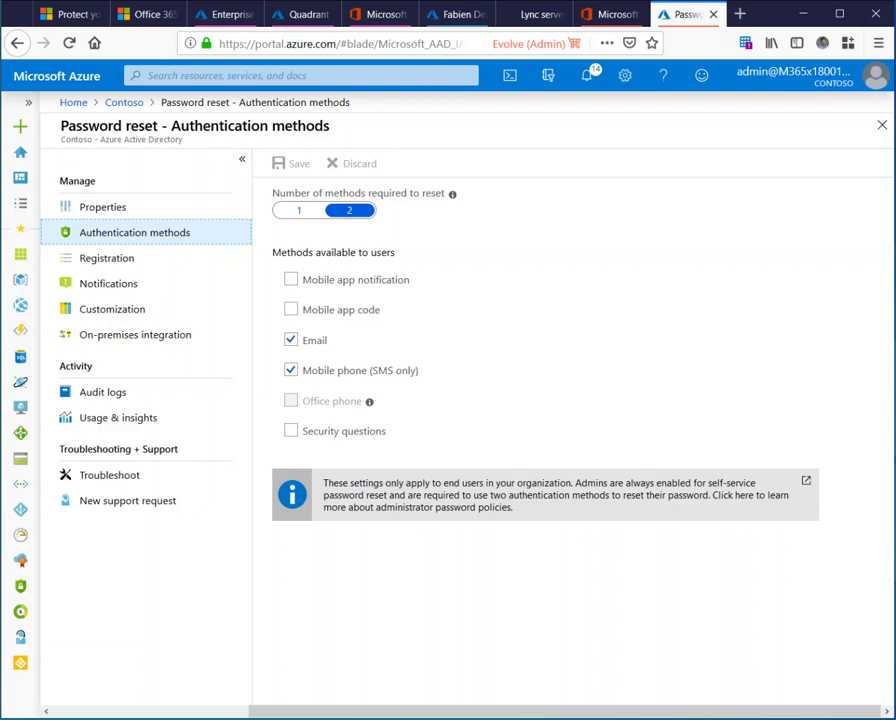
key("alt+Tab")
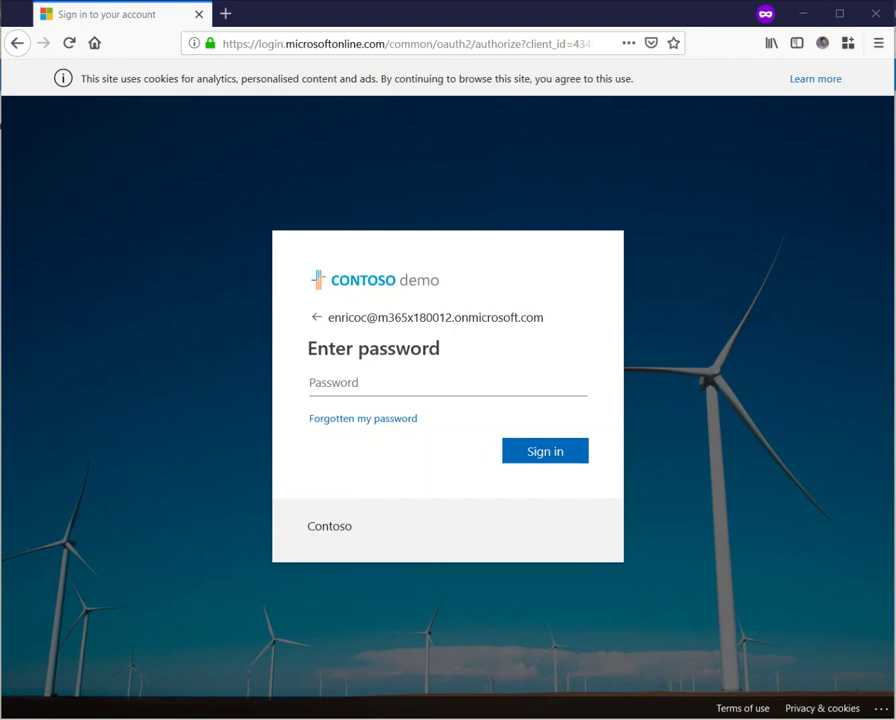
Sign in as the test user with the pasted password and continue to security info setup.
left_click(447, 383)
key("ctrl+v")
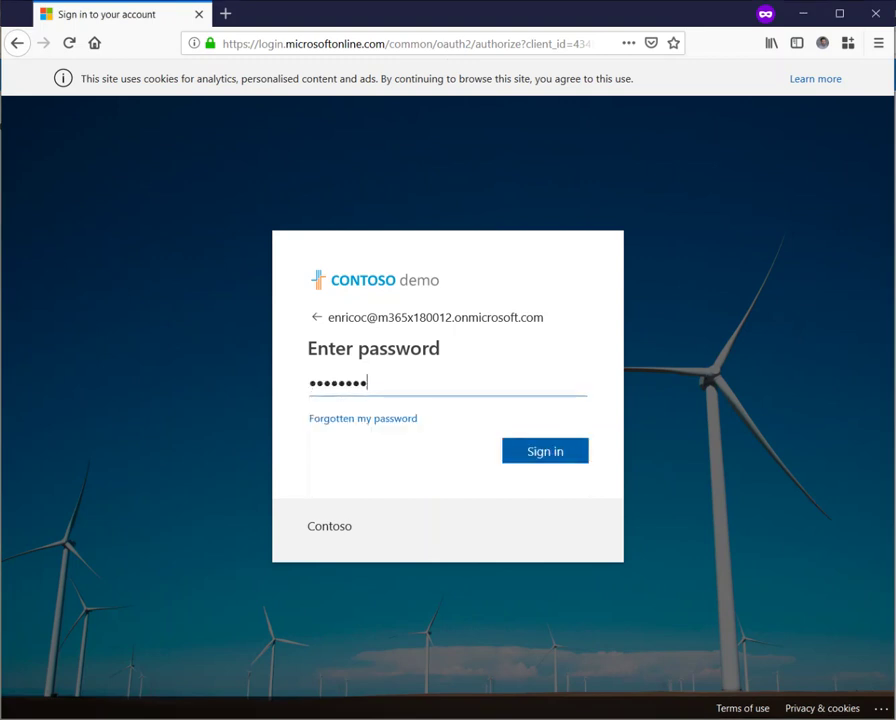
key("Return")
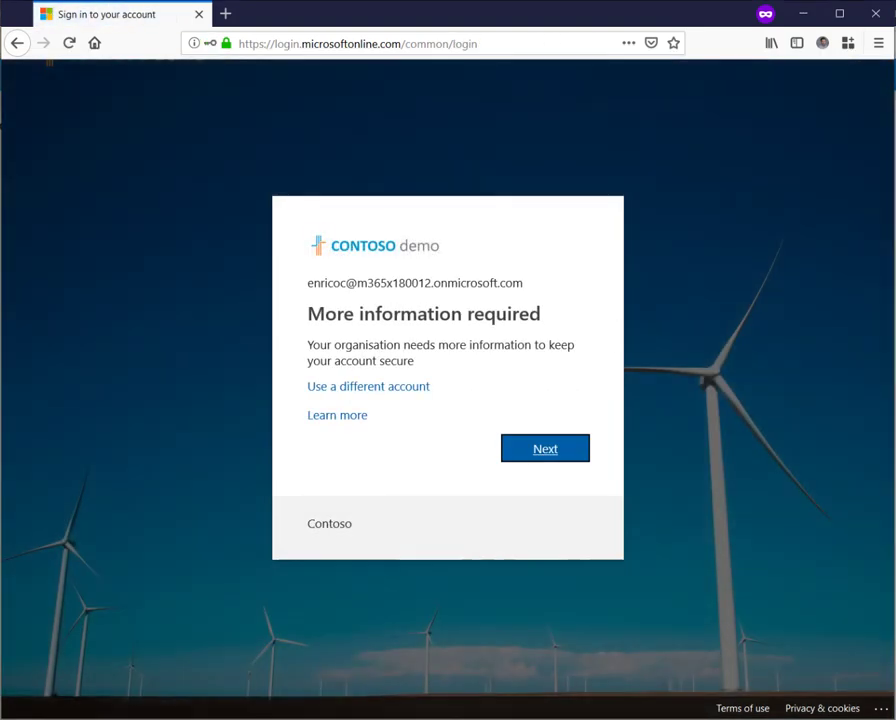
key("Return")
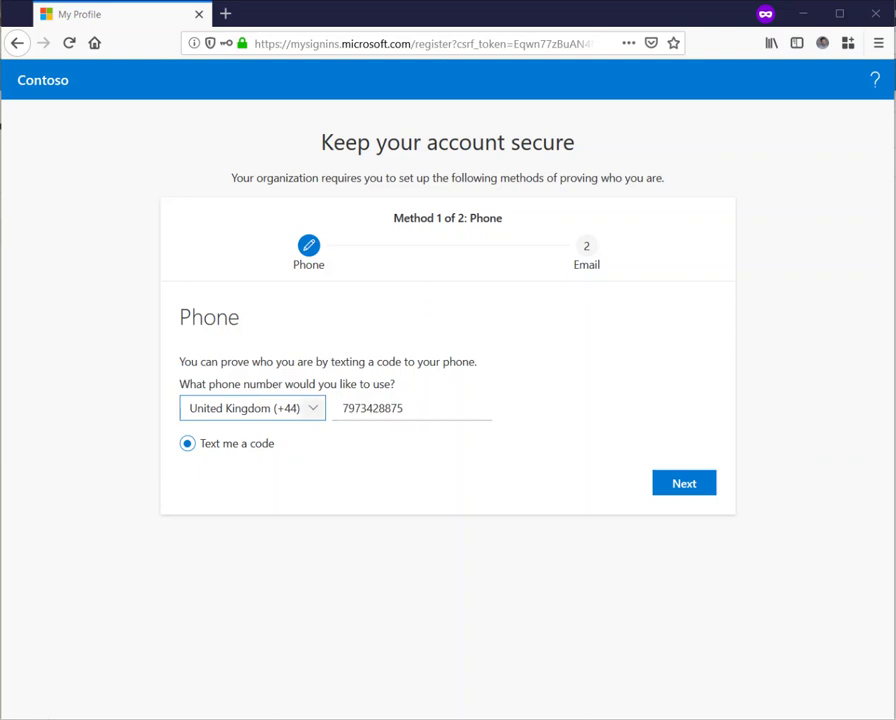
key("Return")
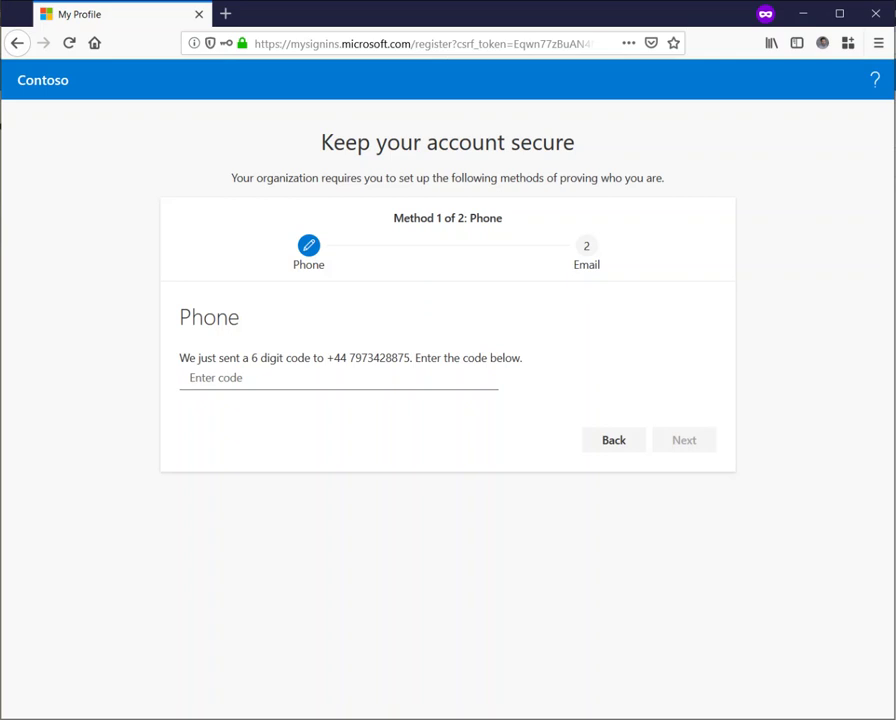
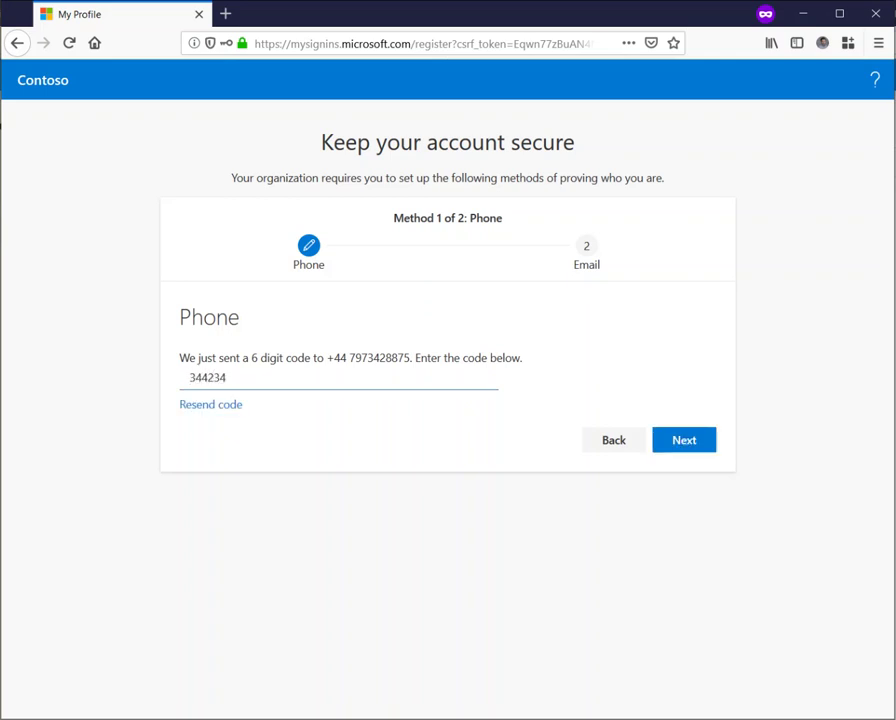
key("Return")
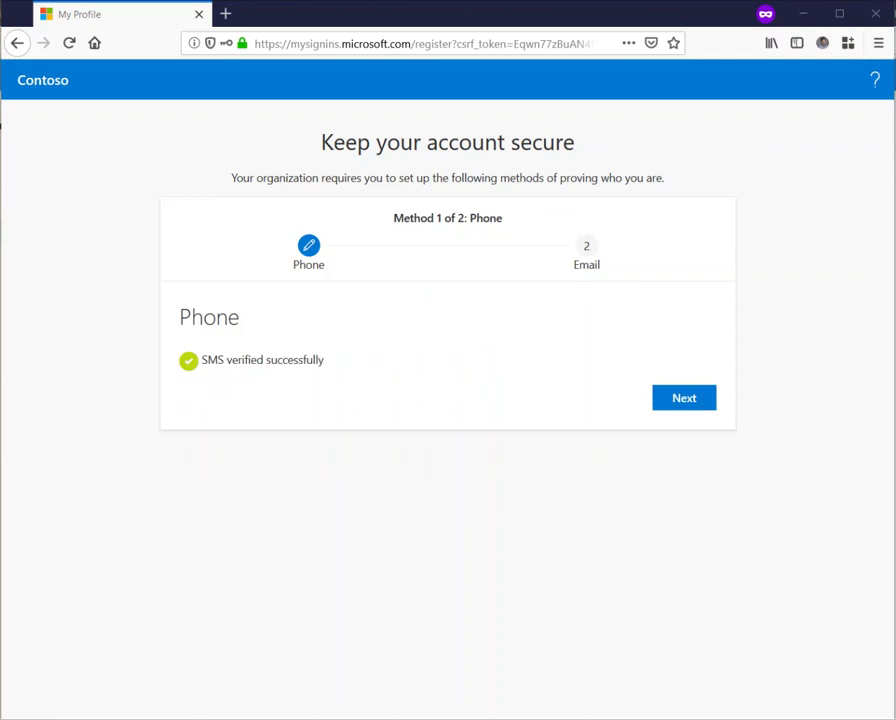
key("Return")
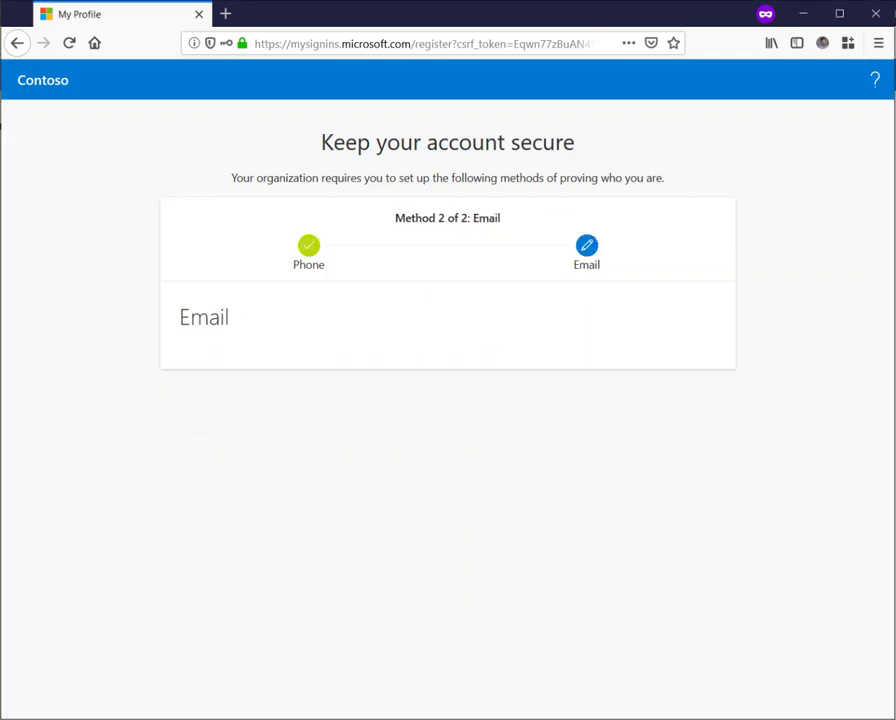
Enter the backup email address to receive a code, then switch to Outlook.
left_click(300, 386)
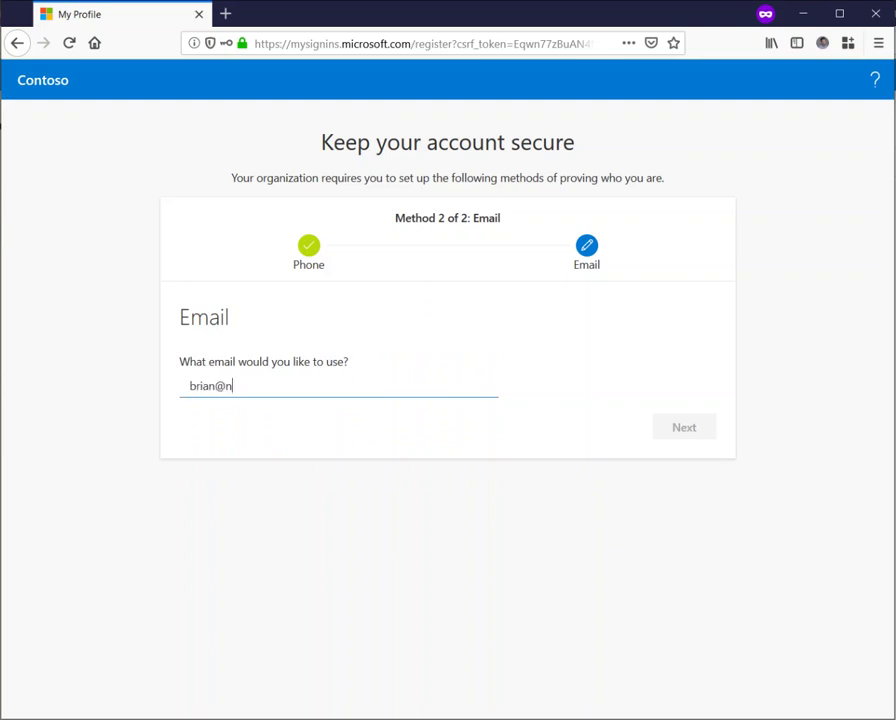
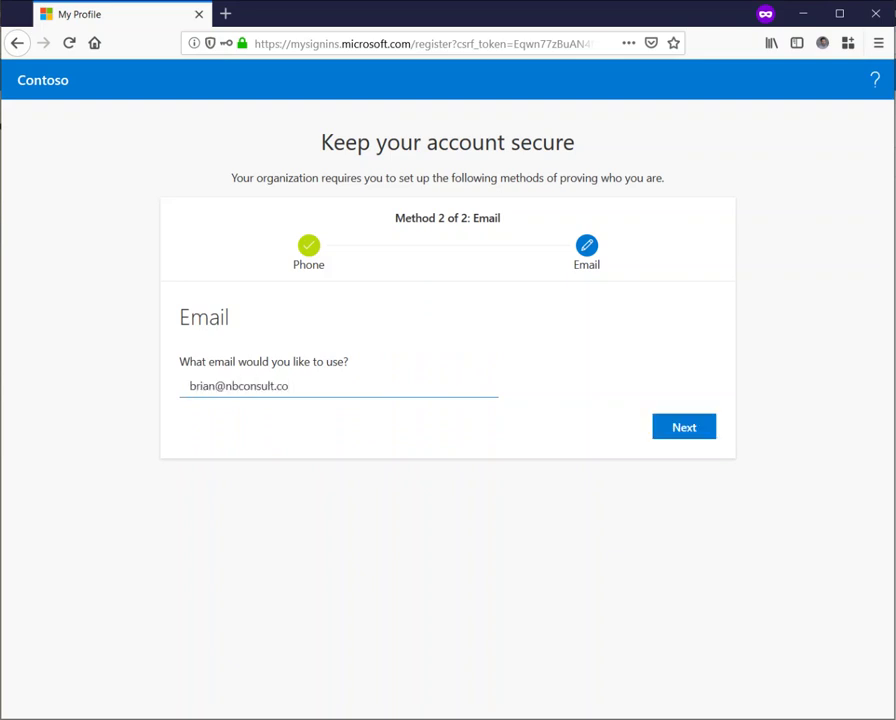
key("Return")
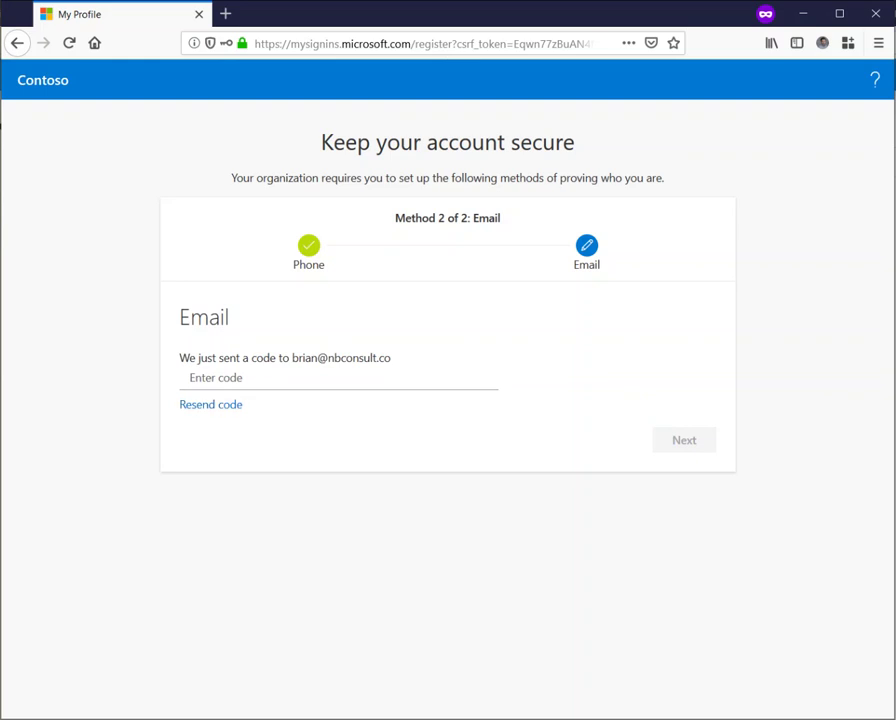
key("alt+Tab")
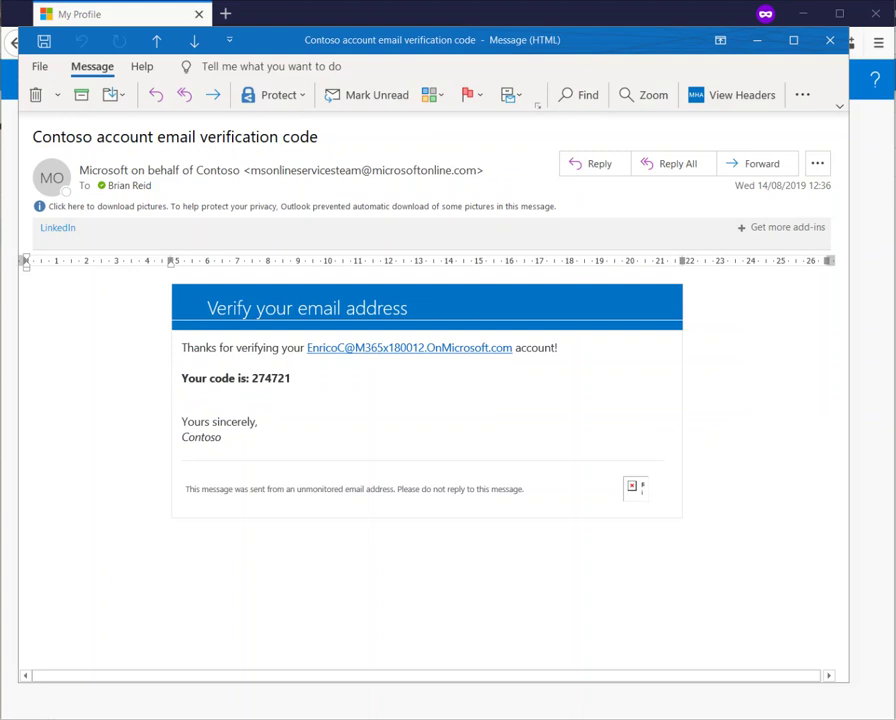
Copy the verification code from the email and close the message.
double_click(271, 378)
key("ctrl+c")
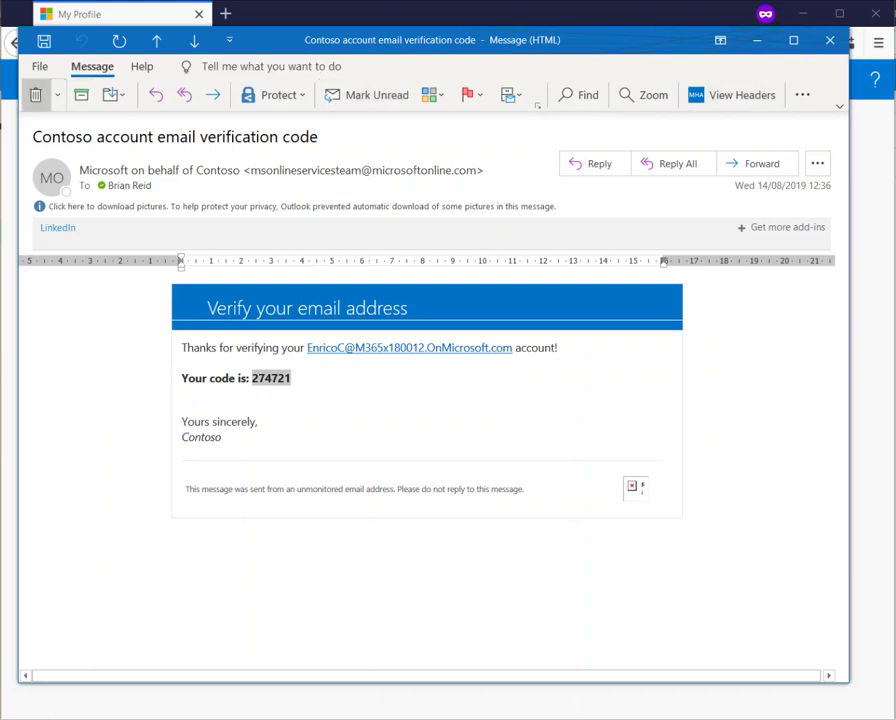
left_click(35, 94)
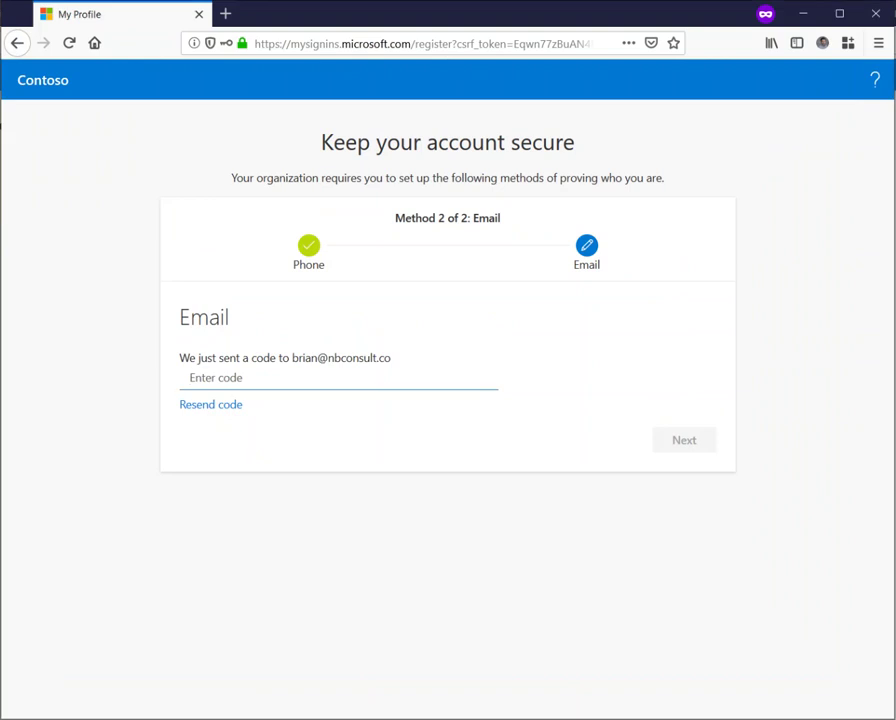
Verify the email with the pasted code, finish setup, and stay signed in.
key("ctrl+v")
key("Return")
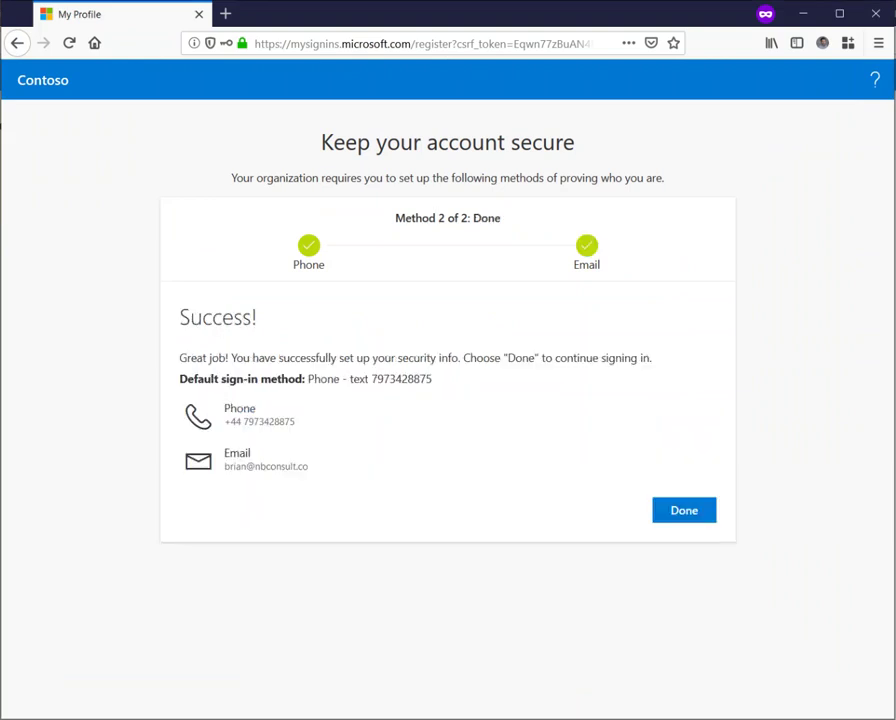
key("Return")
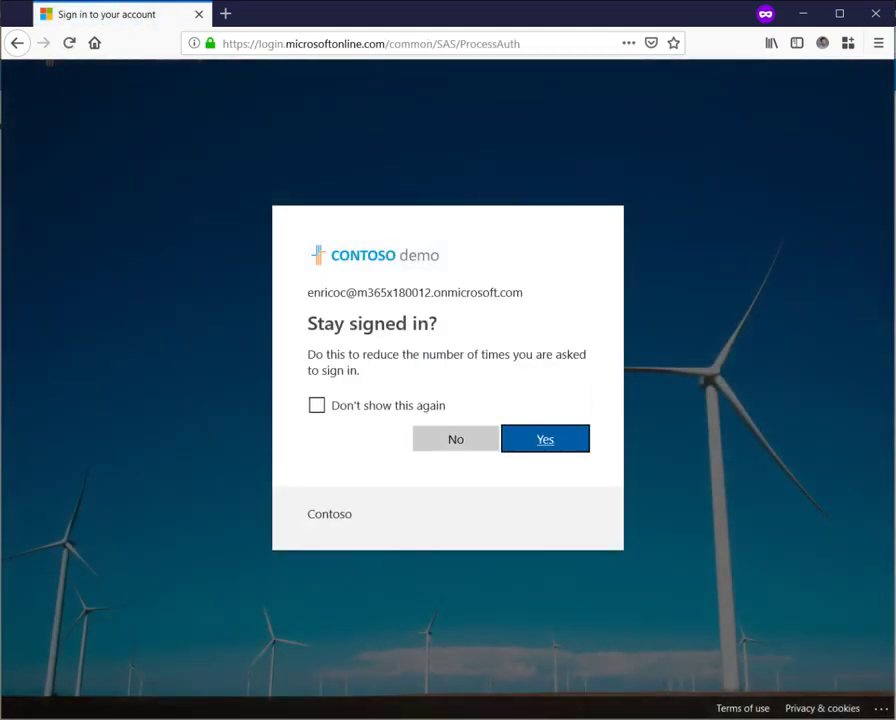
key("Return")
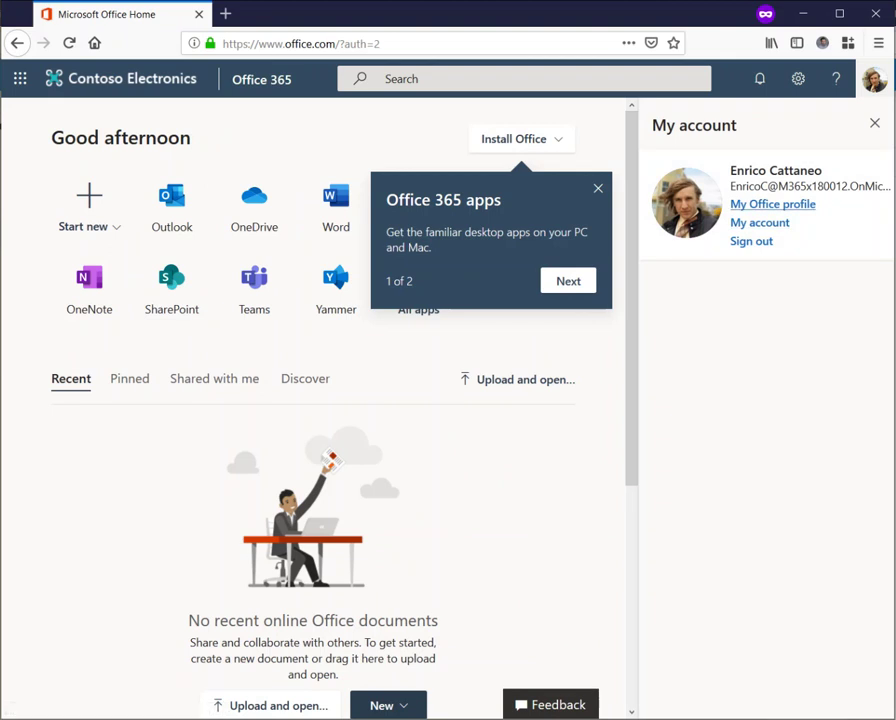
Browse My account's Security & privacy and Tools & add-ins, then close the browser.
left_click(759, 222)
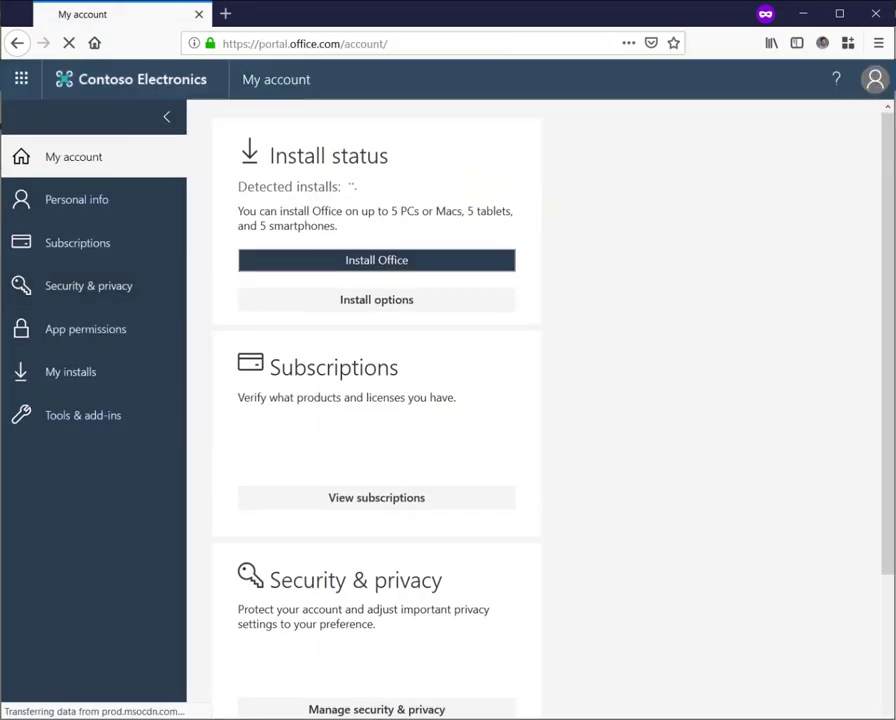
scroll(448, 400, "down", 3)
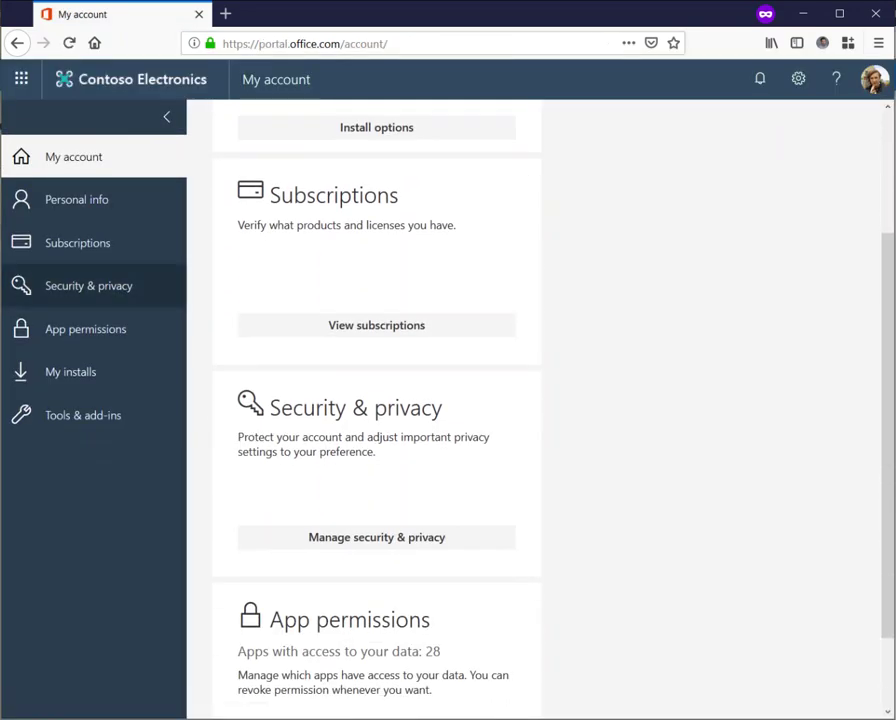
left_click(70, 286)
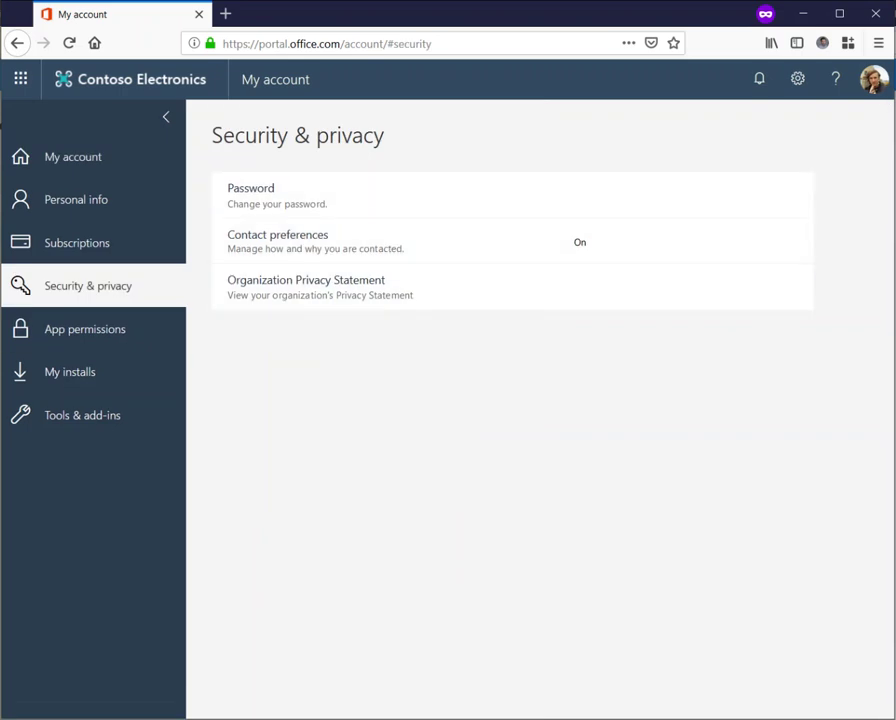
left_click(82, 415)
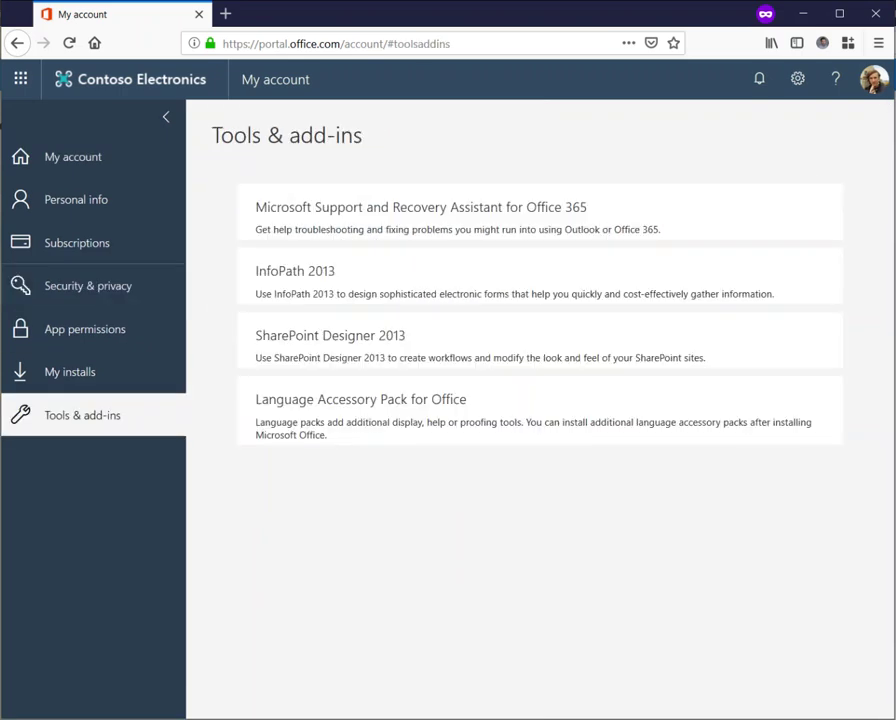
left_click(70, 286)
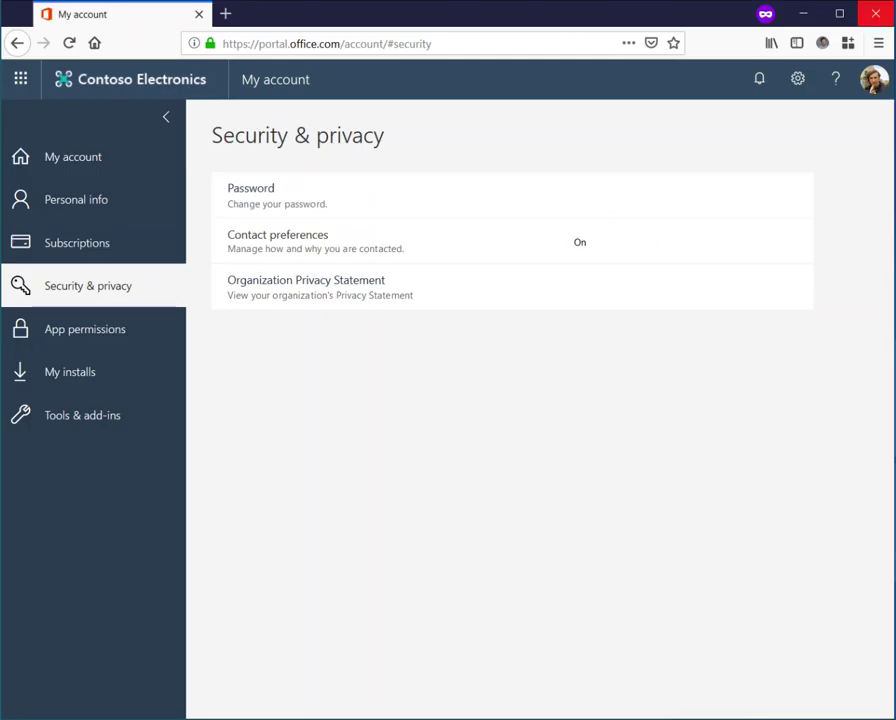
left_click(875, 13)
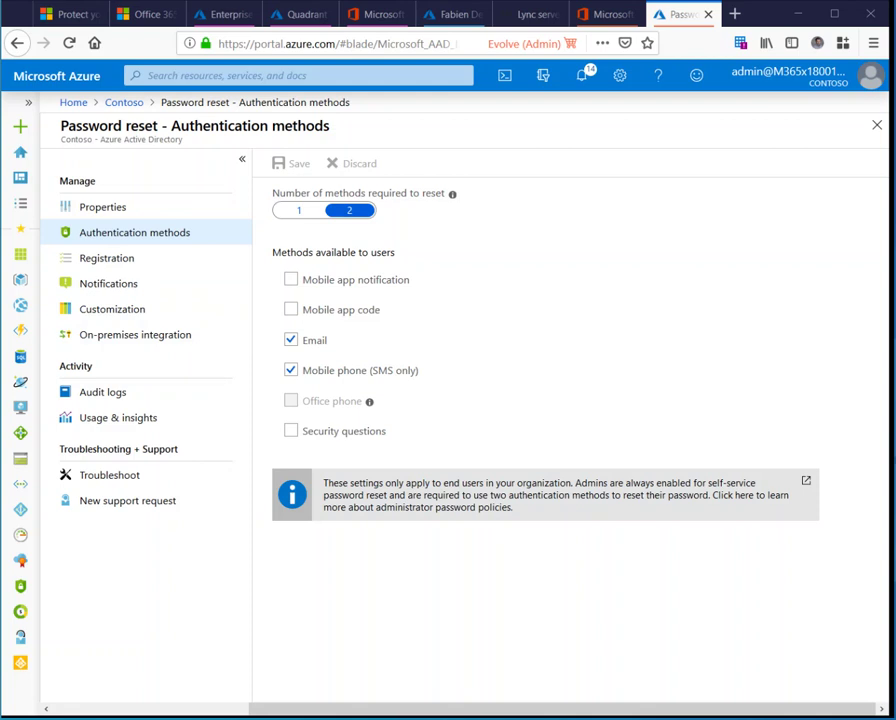
Enable Mobile app code, Mobile app notification and Security questions as reset methods, then open the security questions list.
left_click(290, 309)
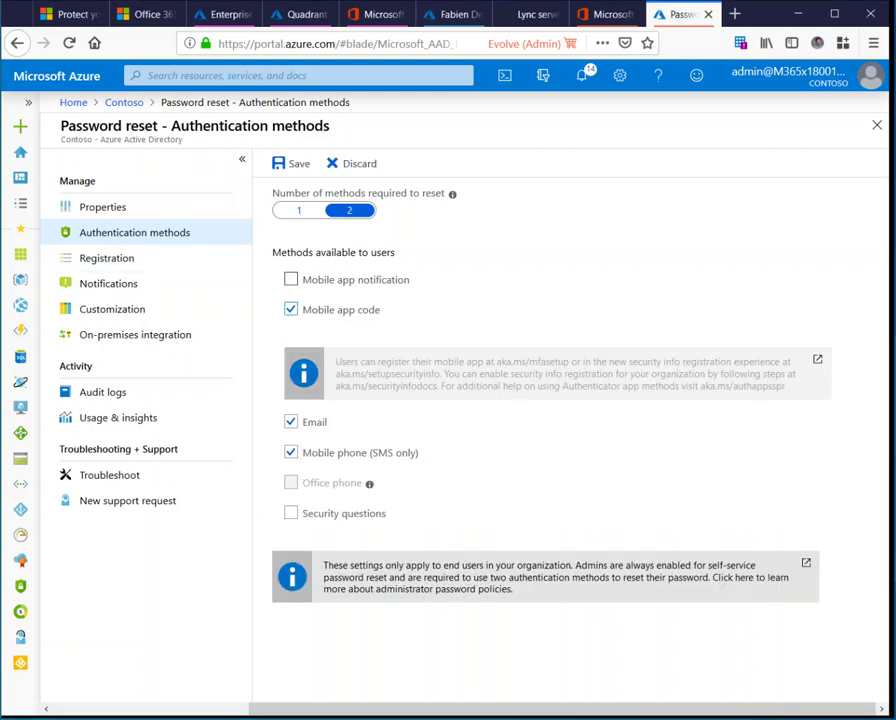
left_click(290, 279)
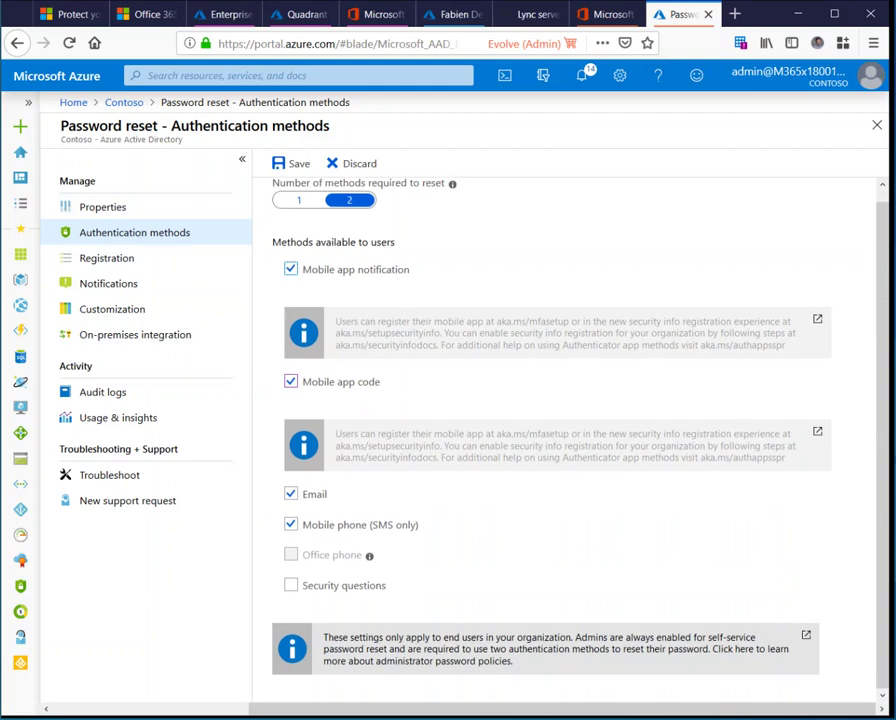
left_click(290, 595)
scroll(560, 450, "down", 1)
scroll(560, 450, "down", 1)
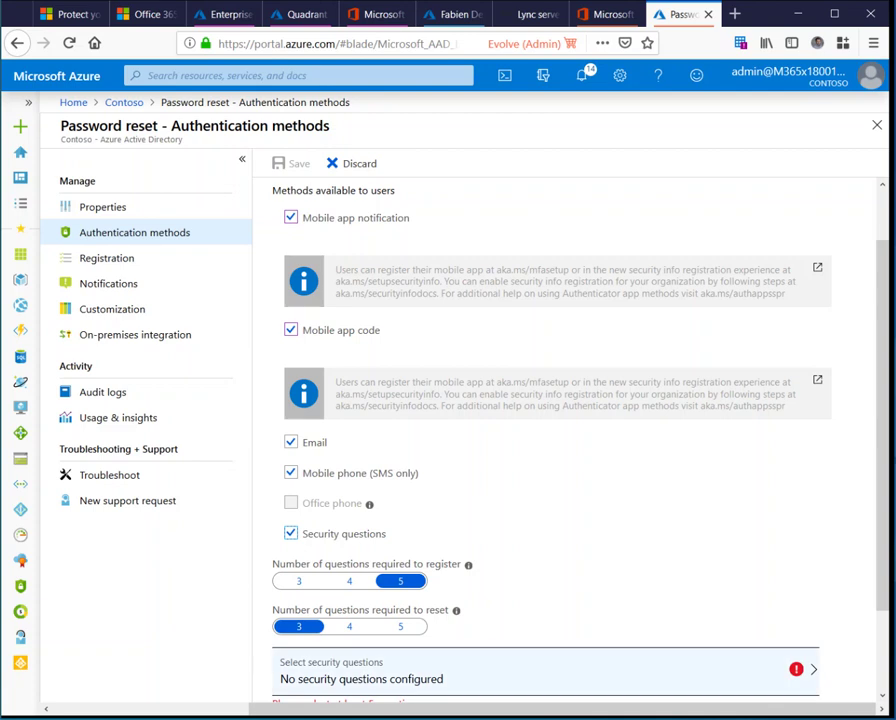
left_click(545, 670)
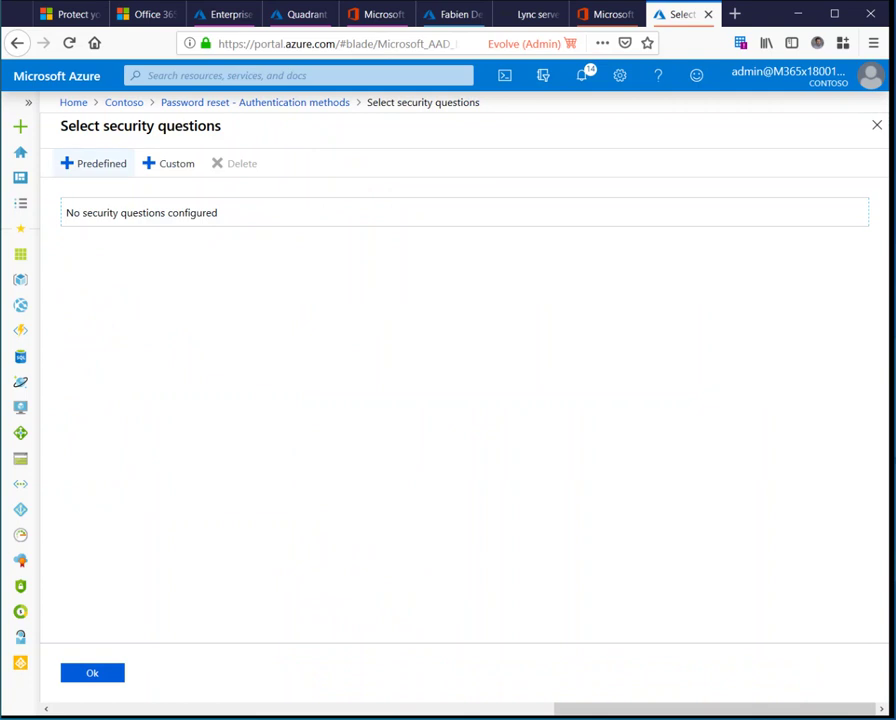
Tick twelve predefined security questions, from city questions to father's middle name and favorite food.
left_click(94, 163)
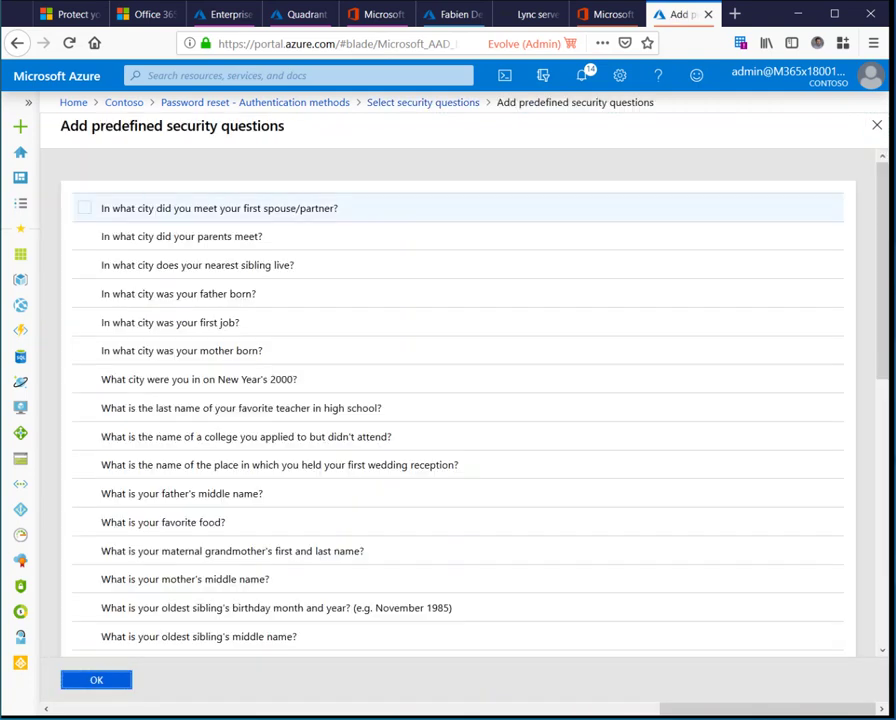
left_click(85, 208)
left_click(85, 236)
left_click(85, 293)
left_click(85, 236)
left_click(85, 208)
left_click(85, 265)
left_click(85, 322)
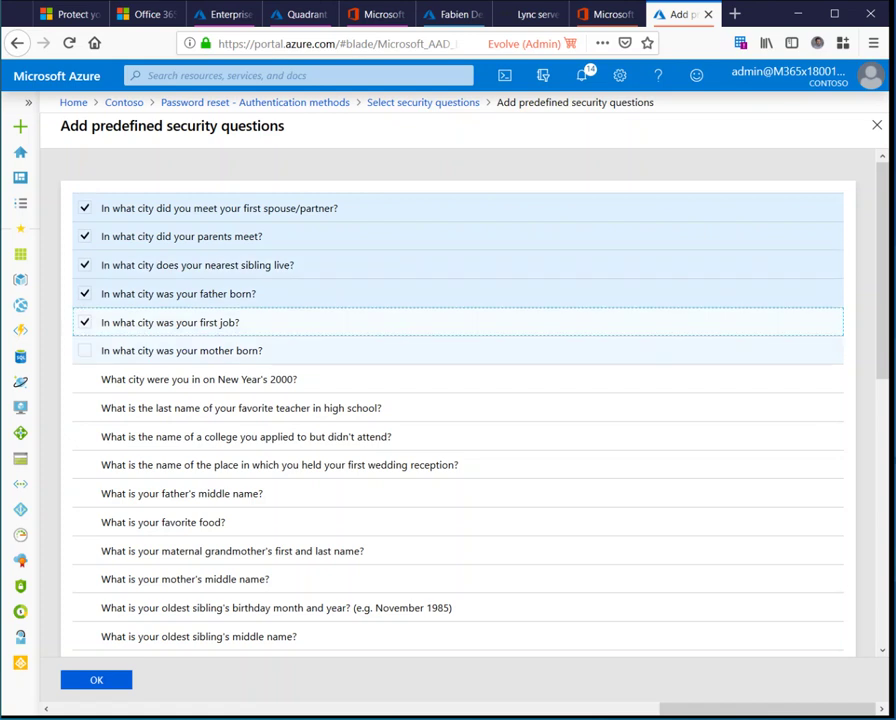
left_click(85, 350)
left_click(85, 379)
left_click(85, 408)
left_click(85, 436)
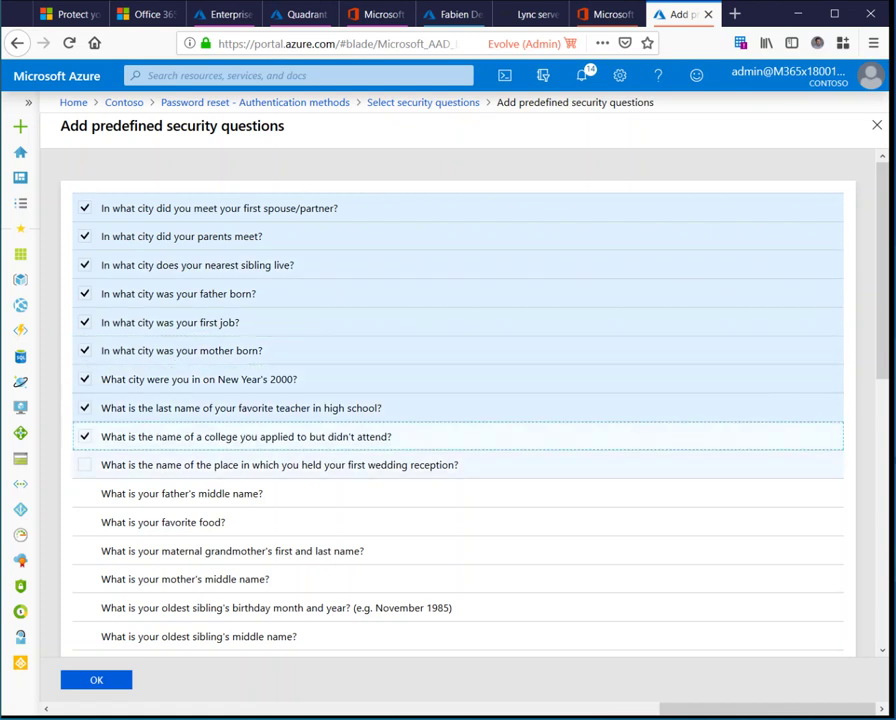
left_click(85, 465)
left_click(85, 493)
left_click(85, 522)
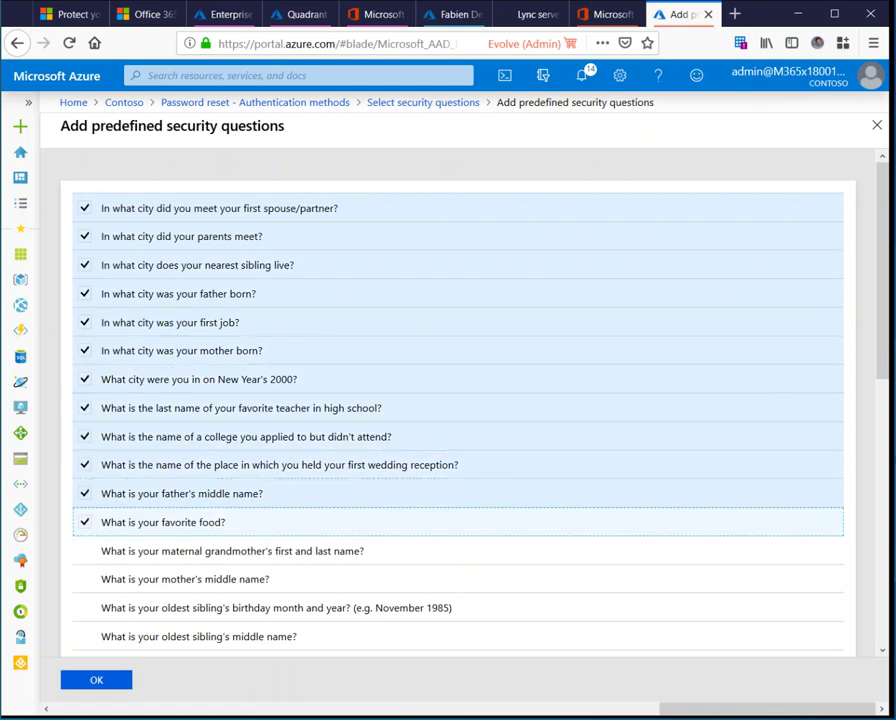
Confirm the twelve chosen questions and return to the Authentication methods page.
left_click(96, 680)
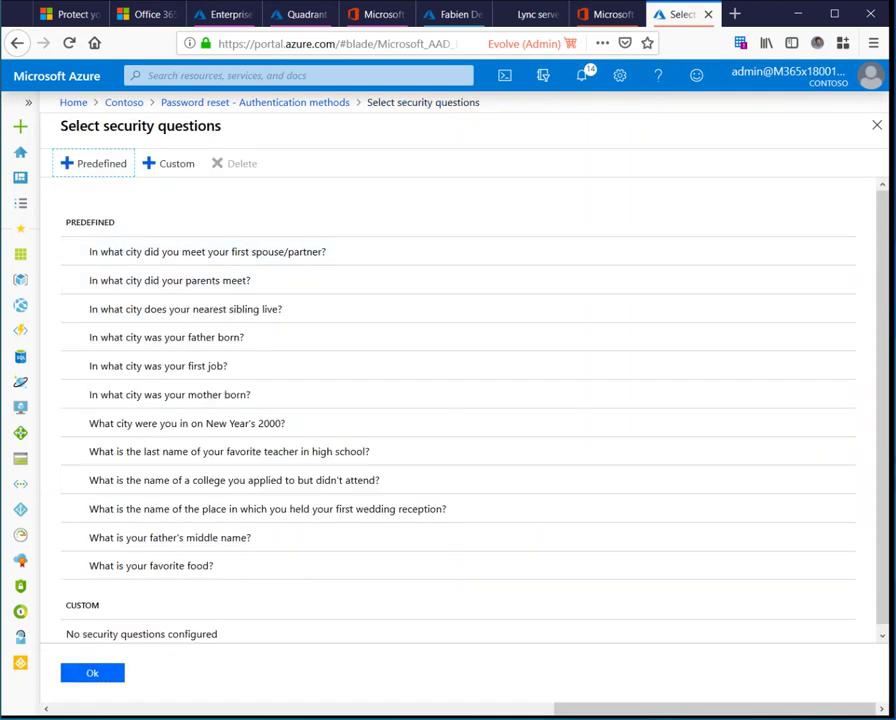
left_click(92, 672)
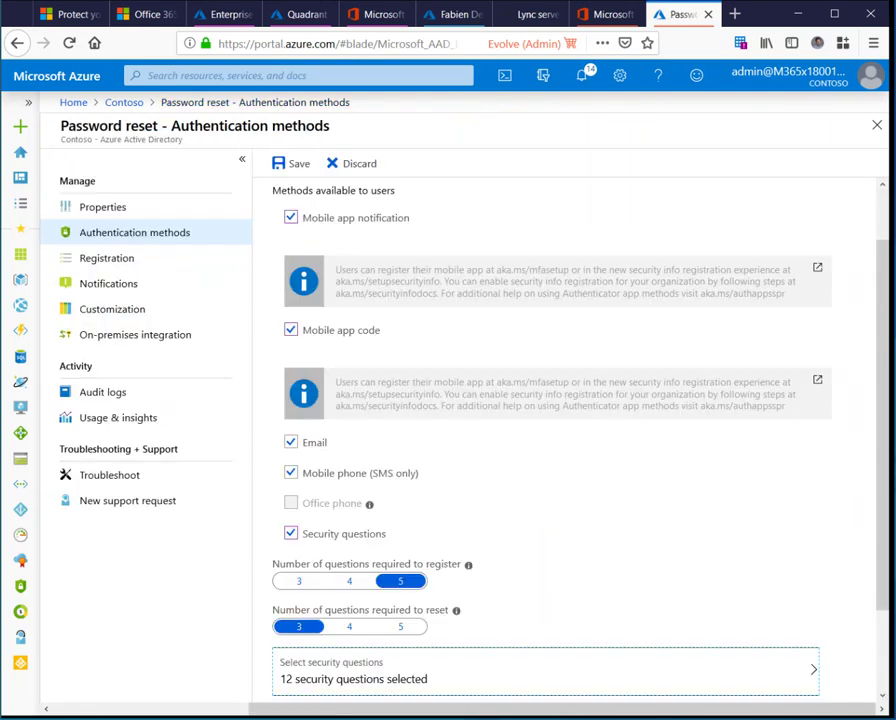
scroll(560, 430, "down", 2)
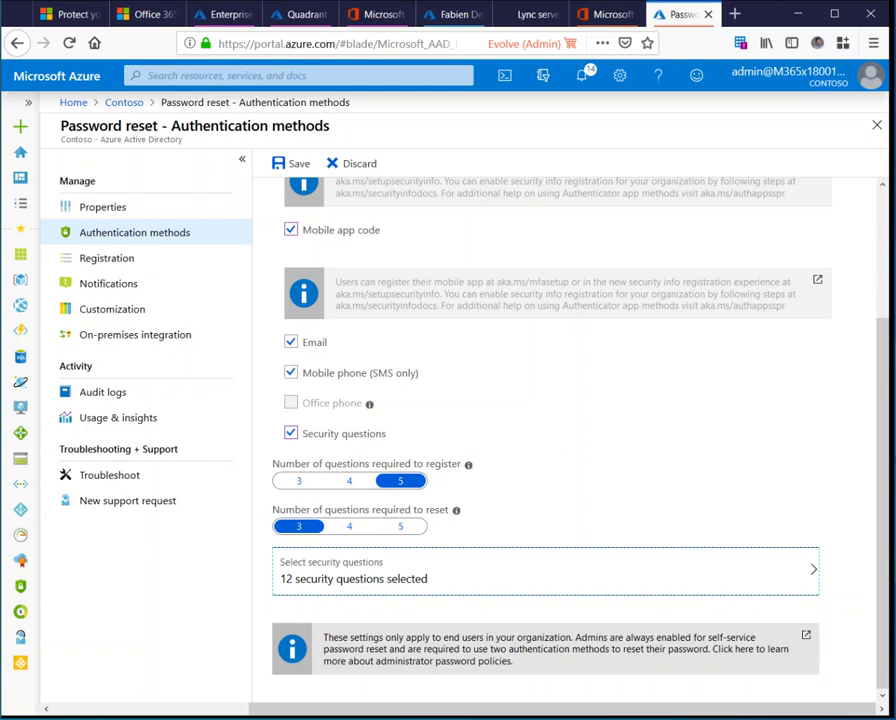
scroll(560, 430, "up", 3)
Save the password reset policy, then begin signing in as the test user on Office.
left_click(290, 163)
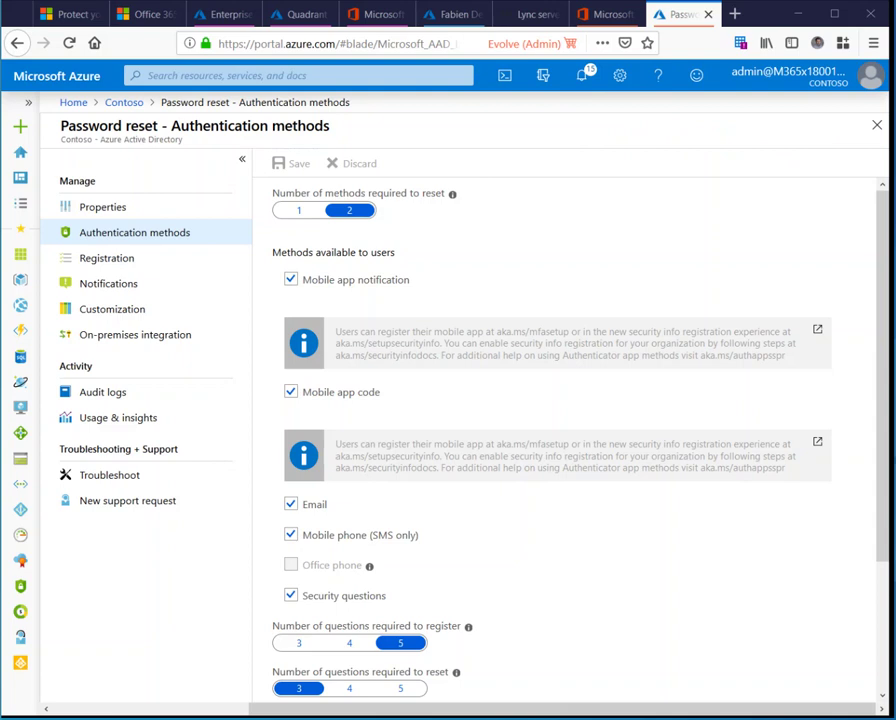
scroll(560, 440, "down", 3)
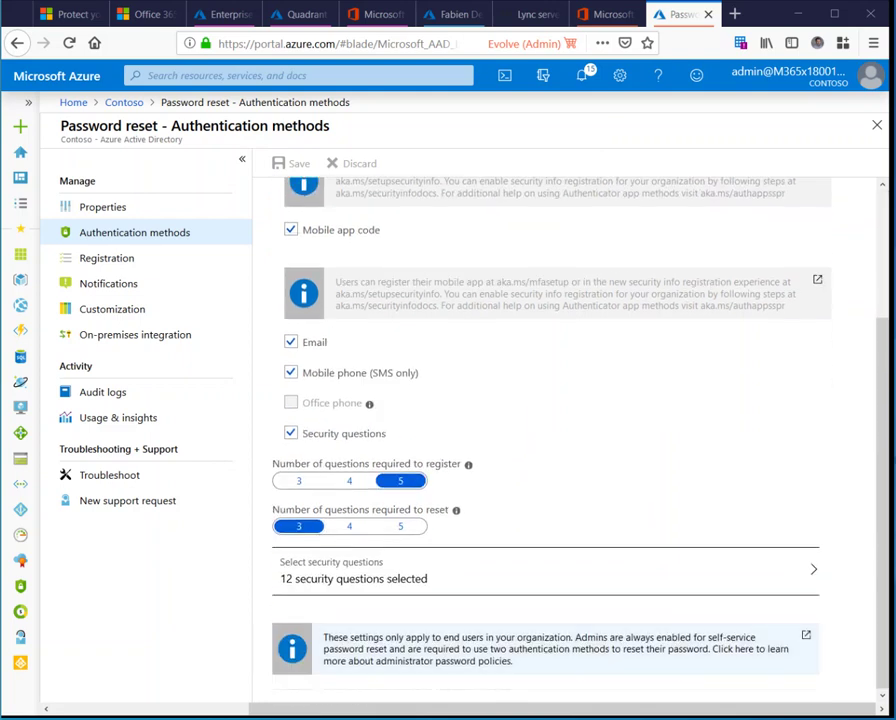
scroll(560, 440, "up", 3)
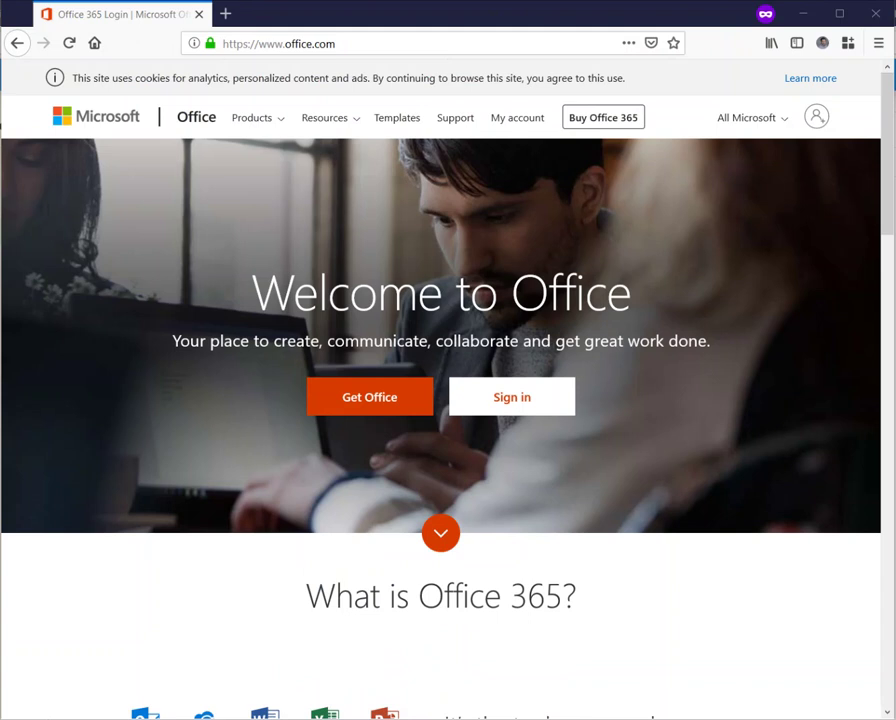
left_click(512, 397)
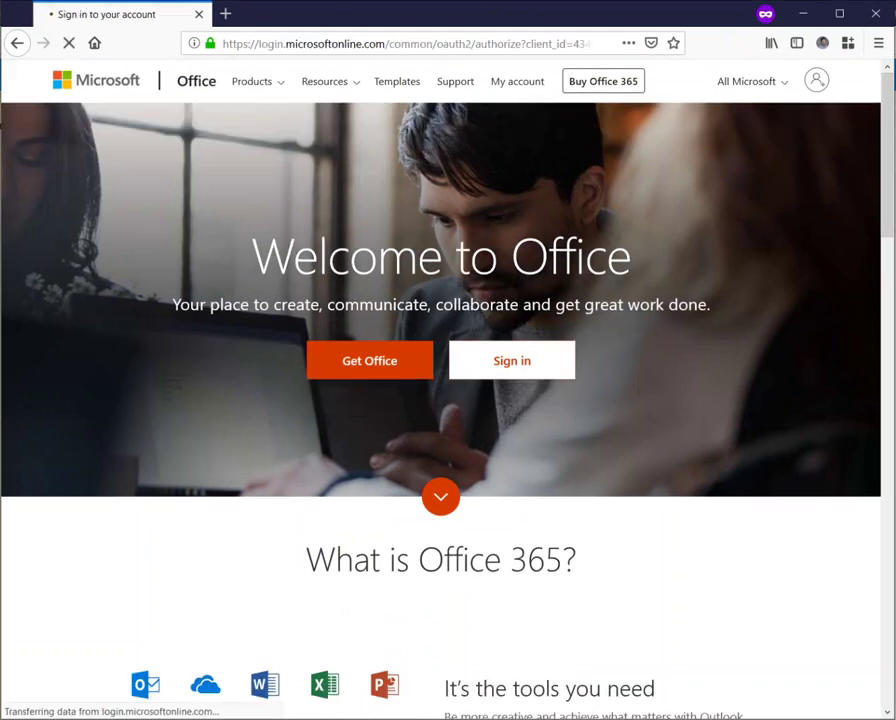
Sign in with the test user's saved e-mail and password, continuing to required security info.
key("ctrl+v")
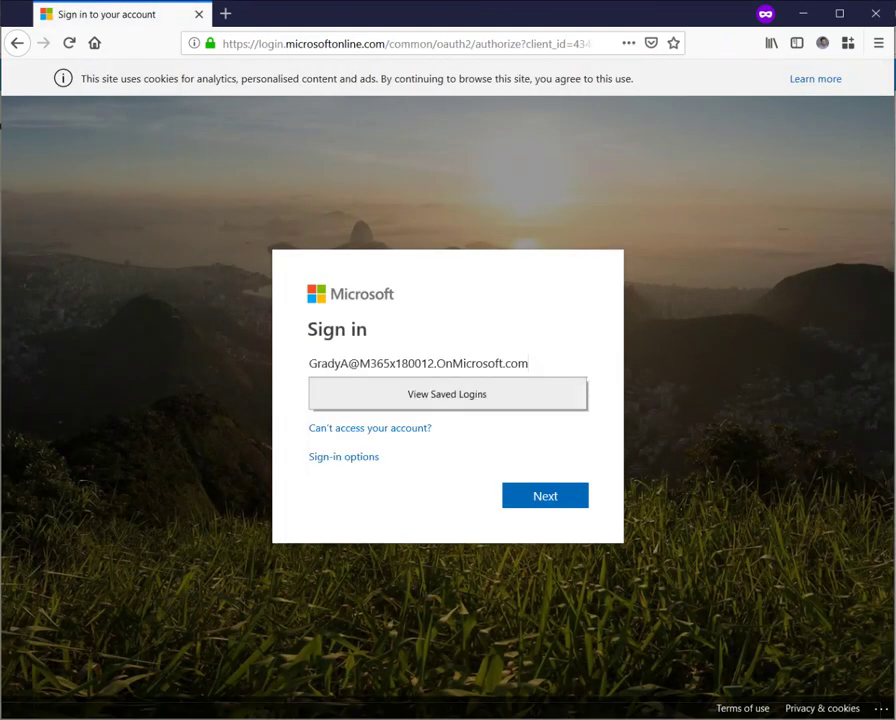
key("Return")
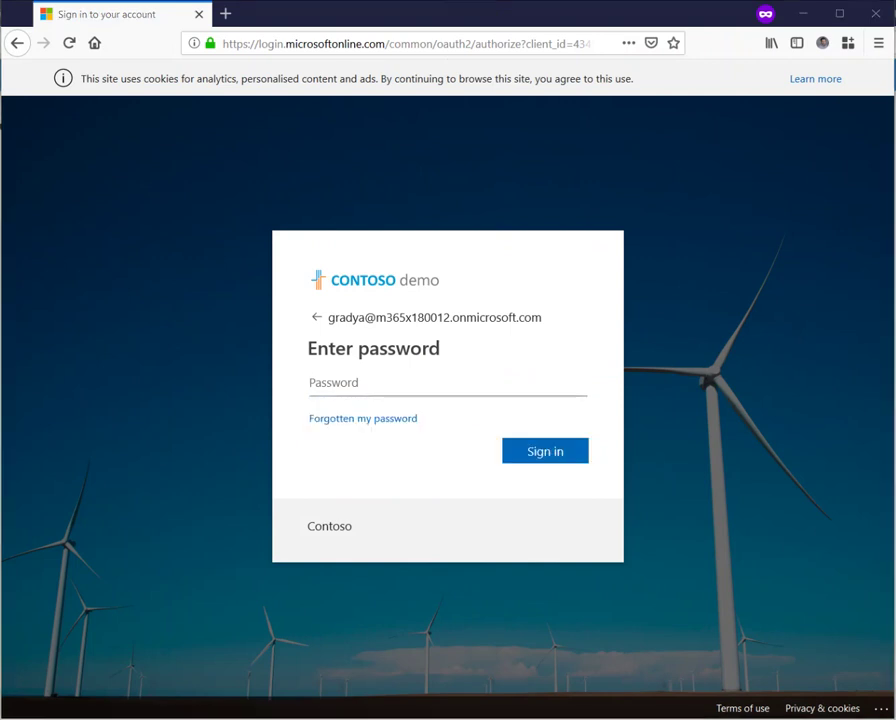
key("ctrl+v")
key("Return")
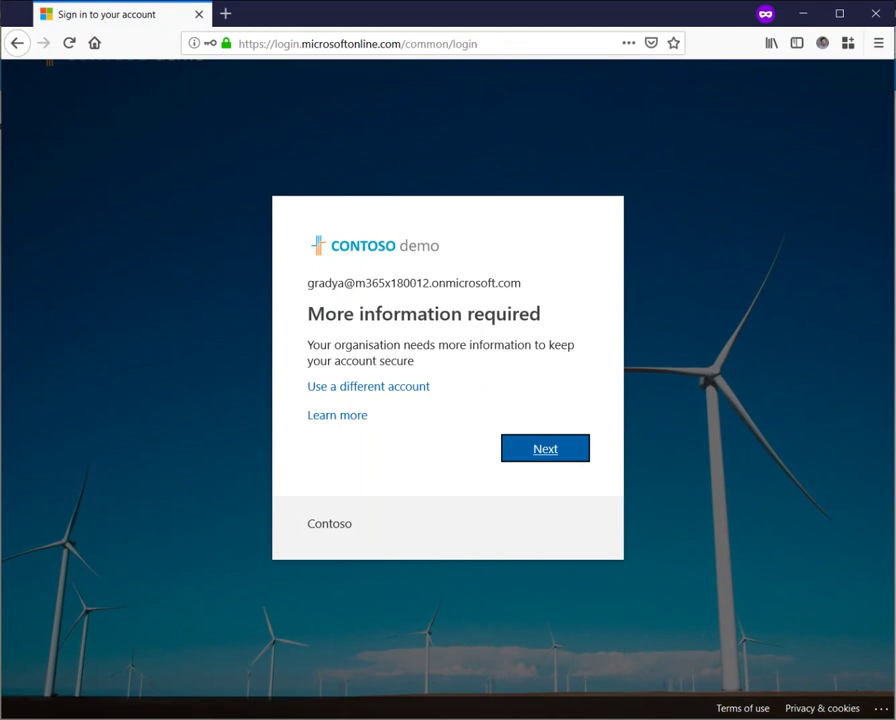
key("Return")
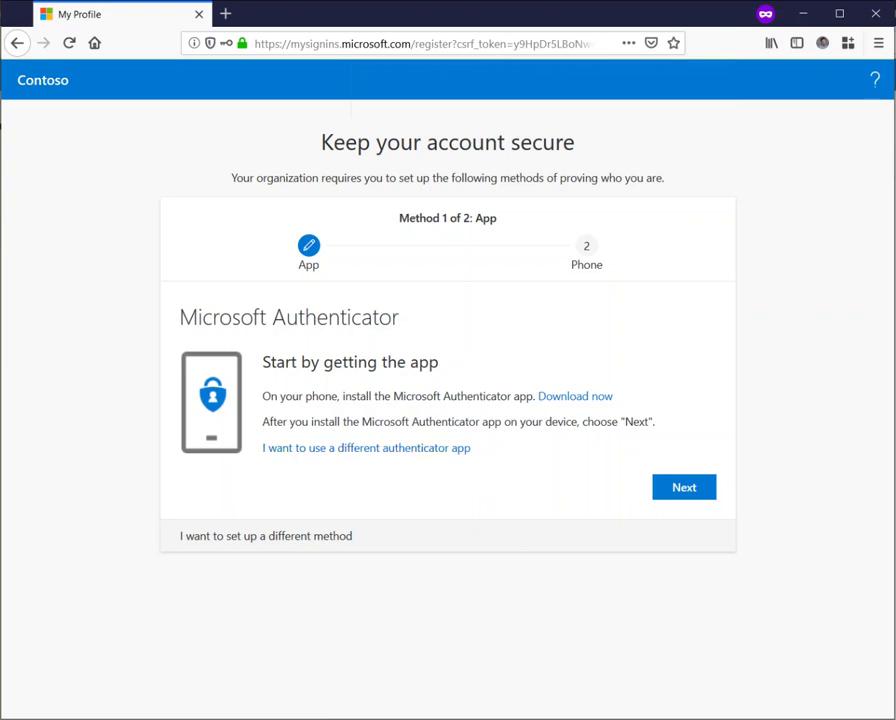
Pair Microsoft Authenticator by scanning the QR code and approving its test notification.
key("Return")
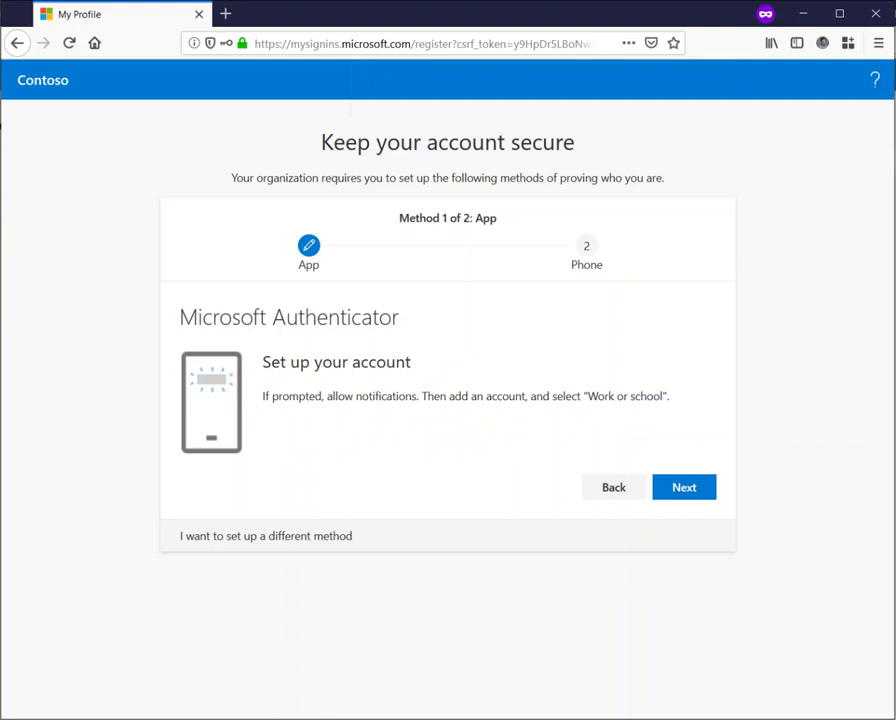
key("Return")
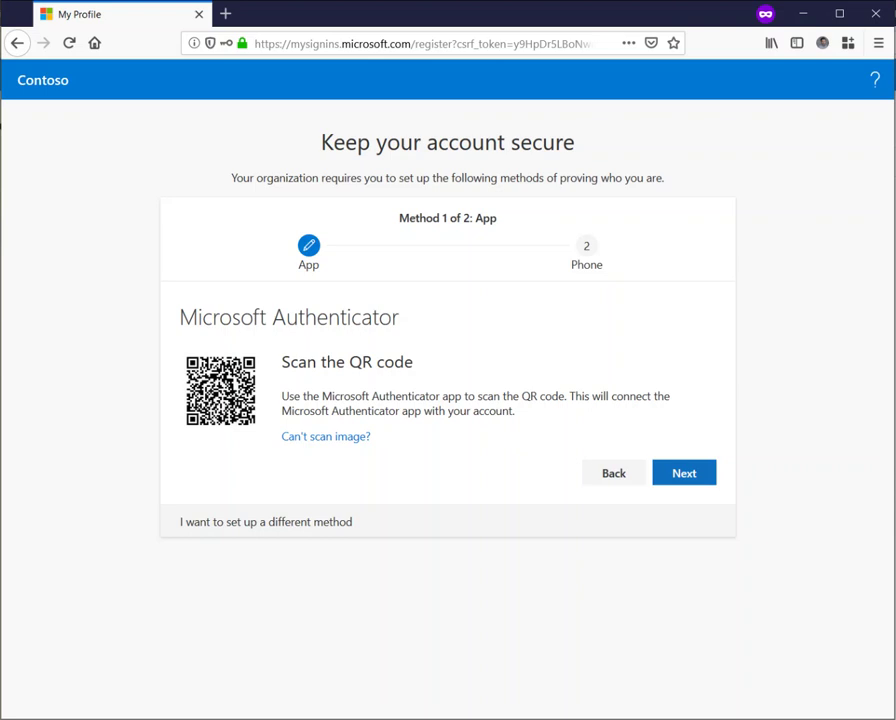
key("Return")
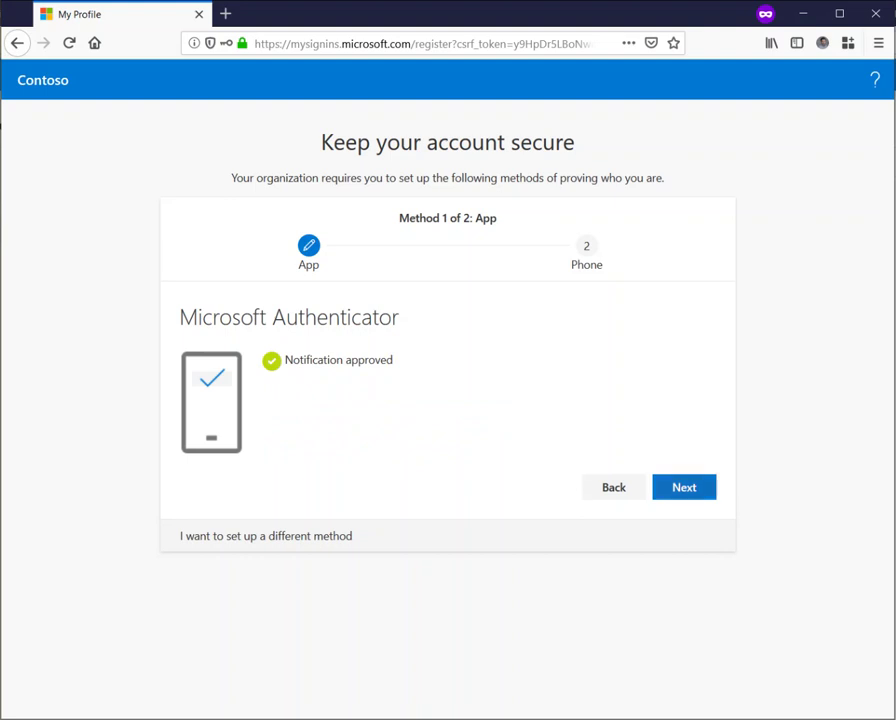
left_click(684, 487)
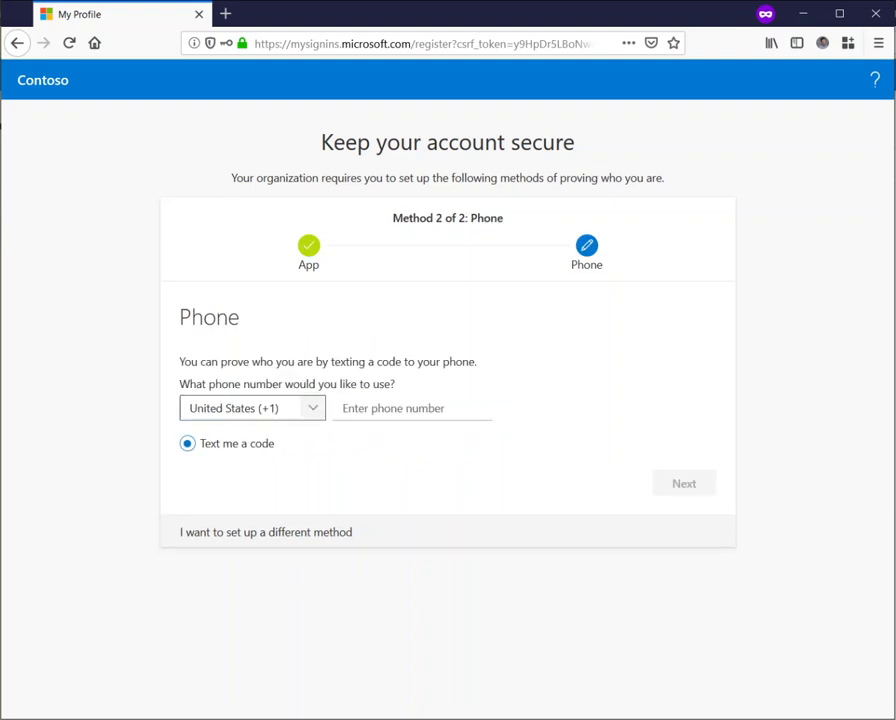
Select United Kingdom (+44), enter the mobile number and request an SMS verification code.
left_click(252, 408)
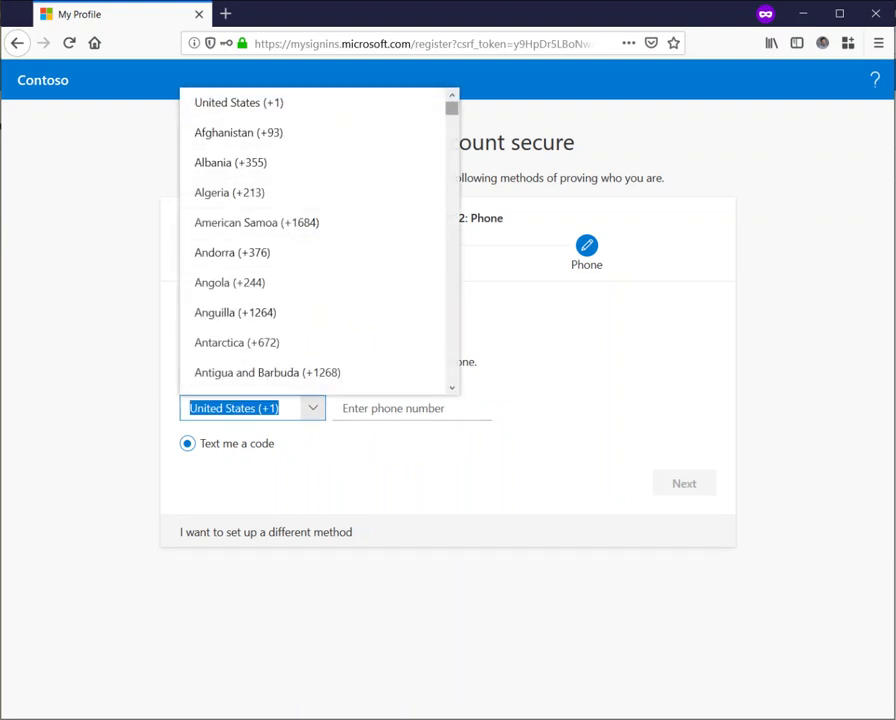
scroll(316, 240, "down", 15)
scroll(316, 240, "down", 9)
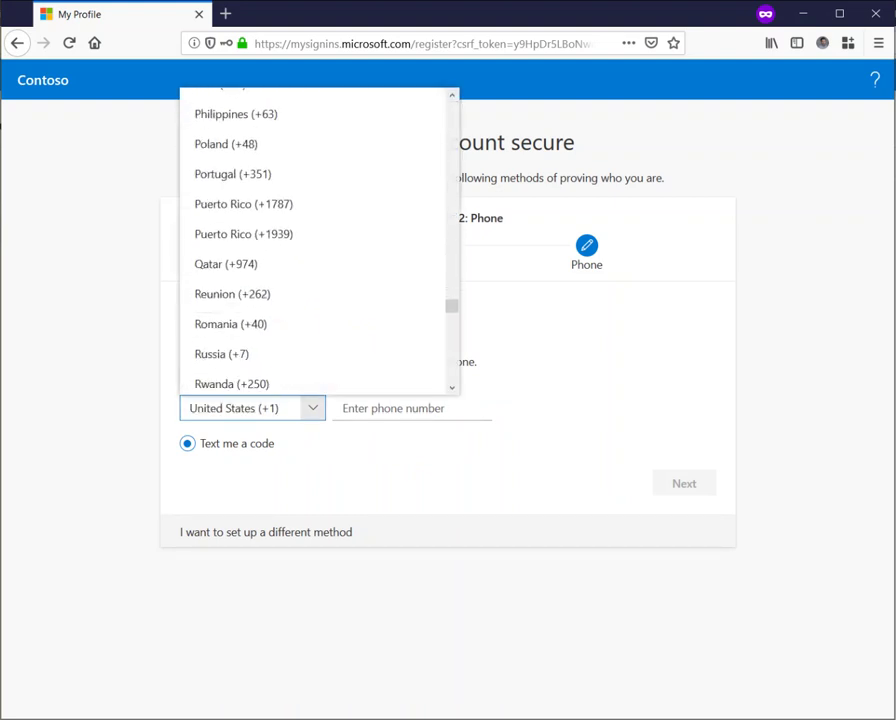
scroll(316, 240, "down", 3)
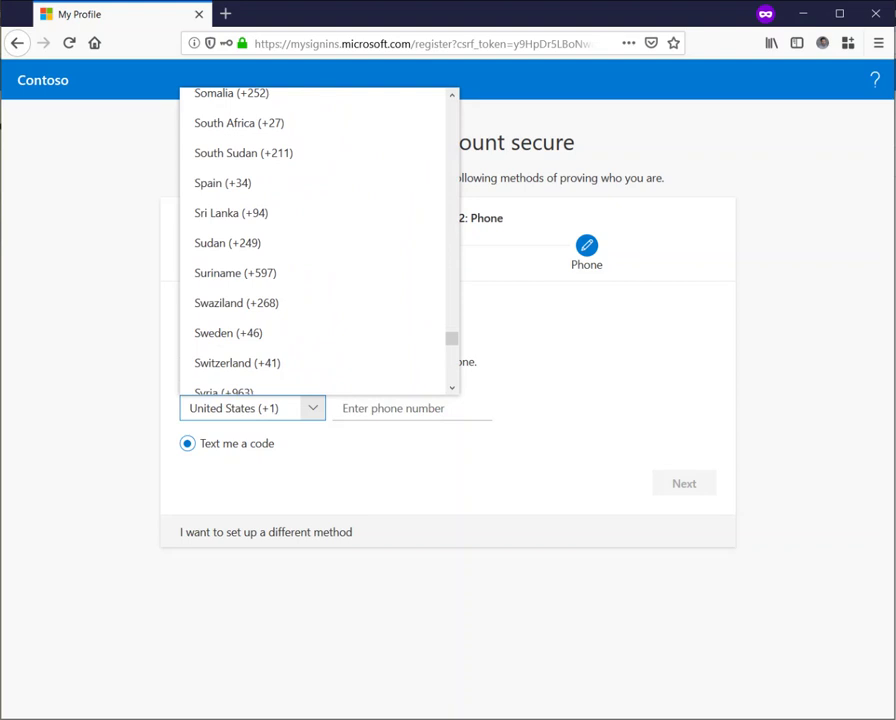
scroll(316, 240, "down", 3)
scroll(316, 240, "down", 3)
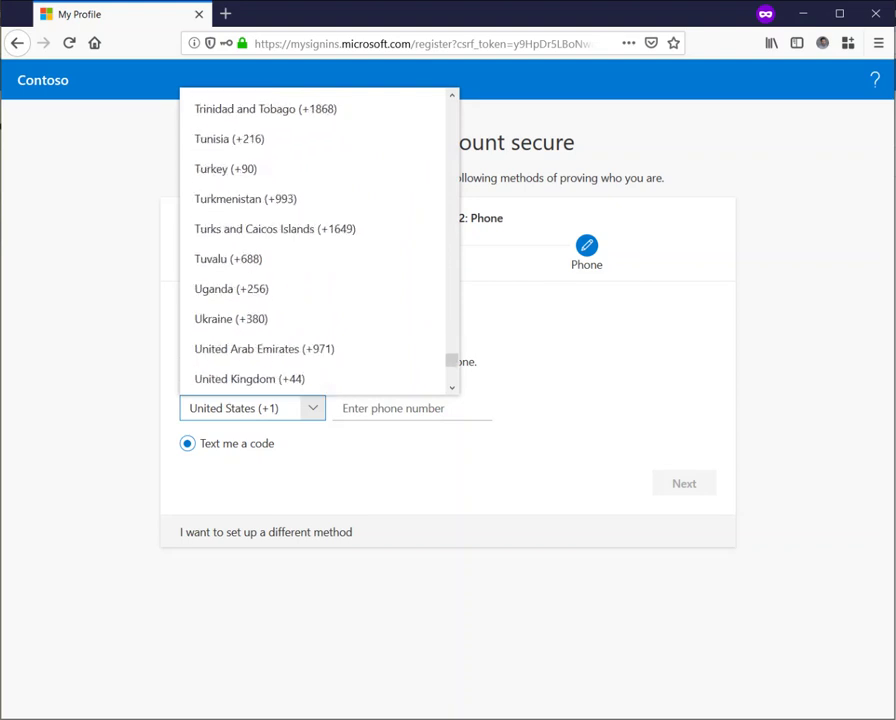
left_click(230, 376)
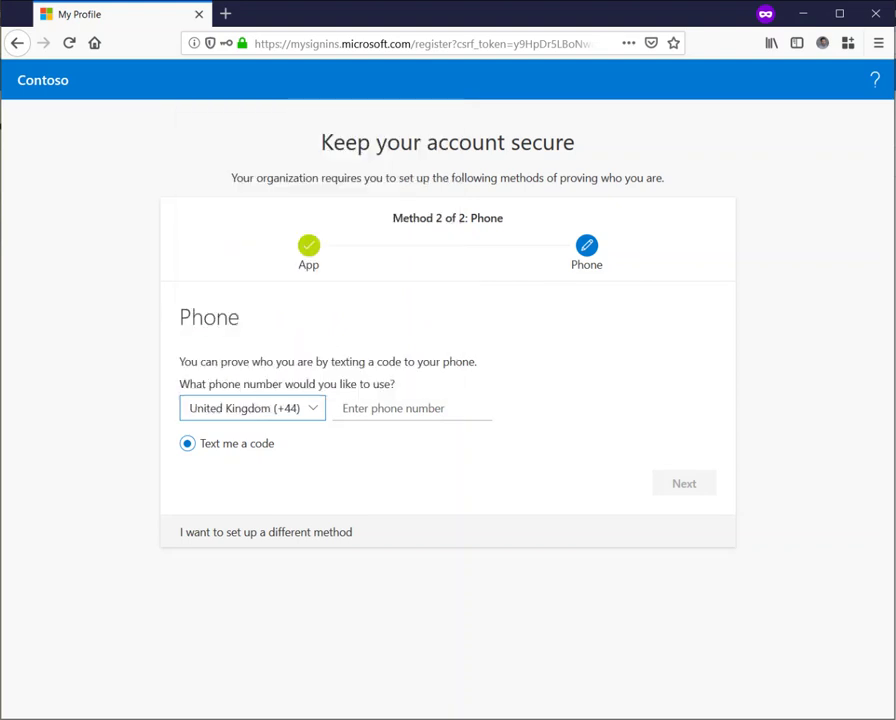
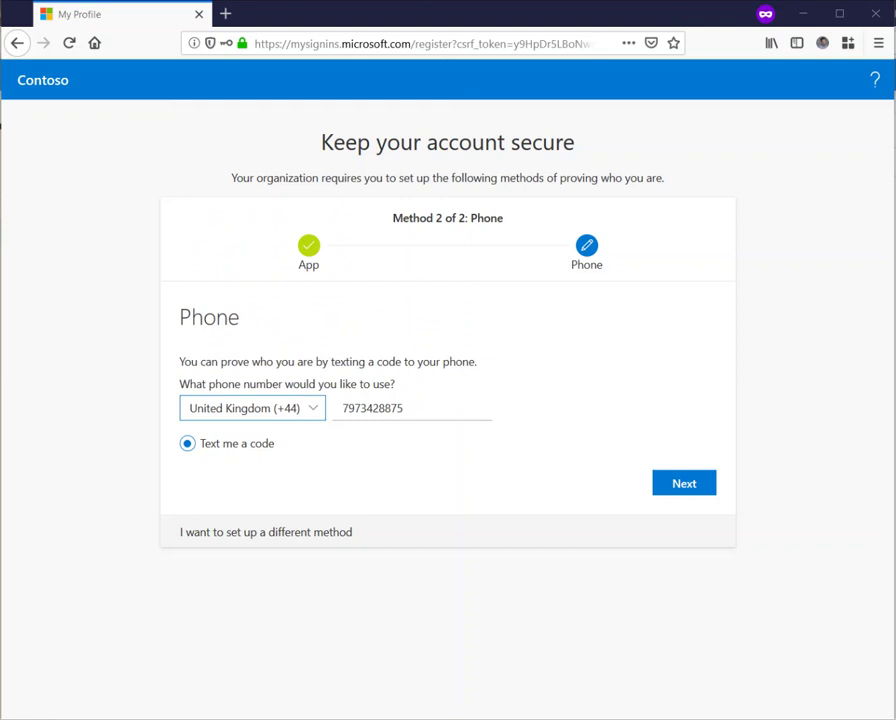
key("Return")
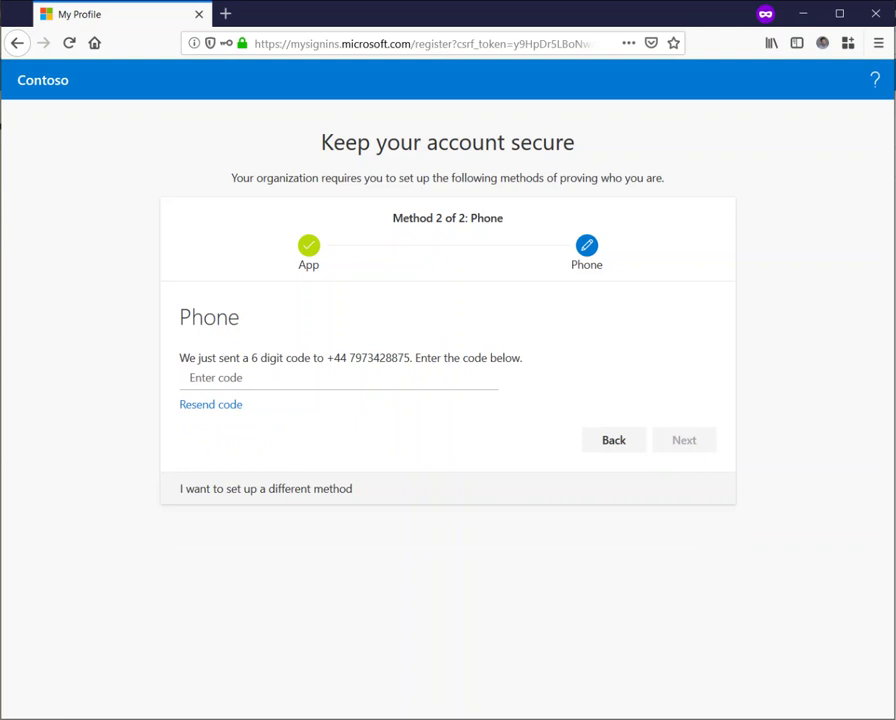
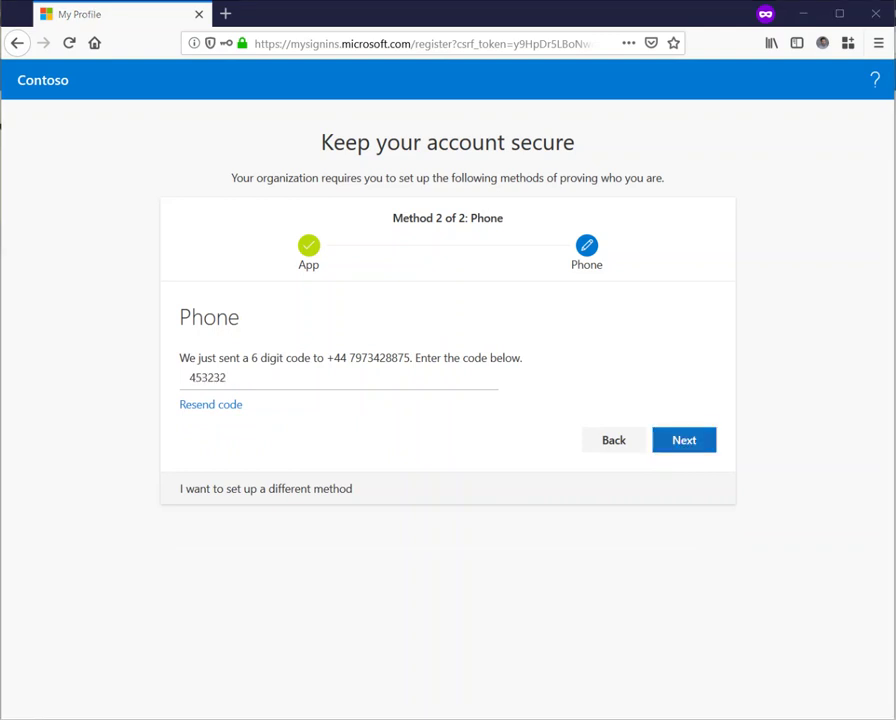
Enter the texted verification code to finish registering the phone method.
key("Return")
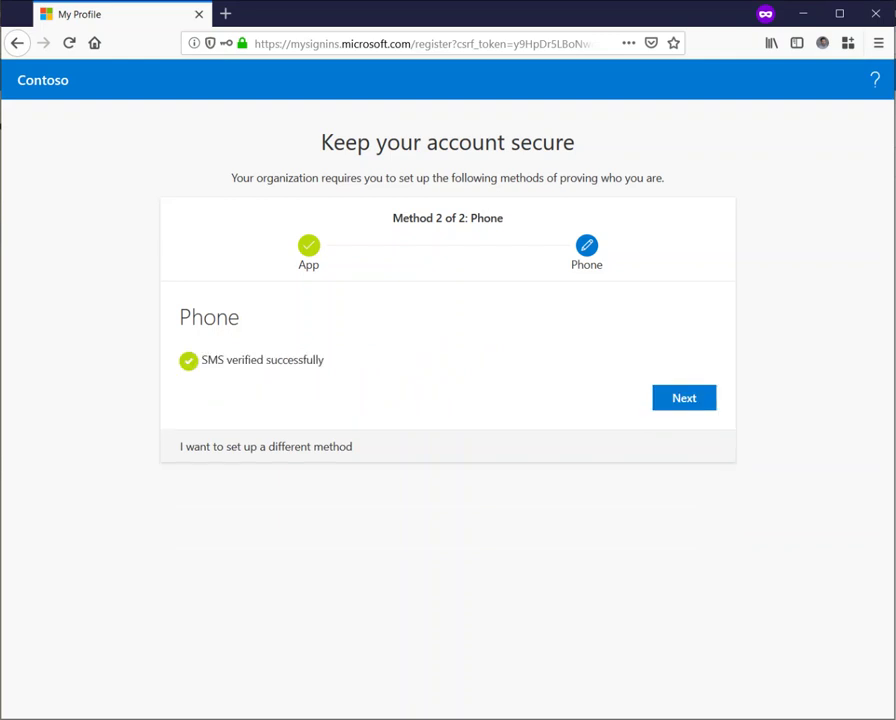
key("Return")
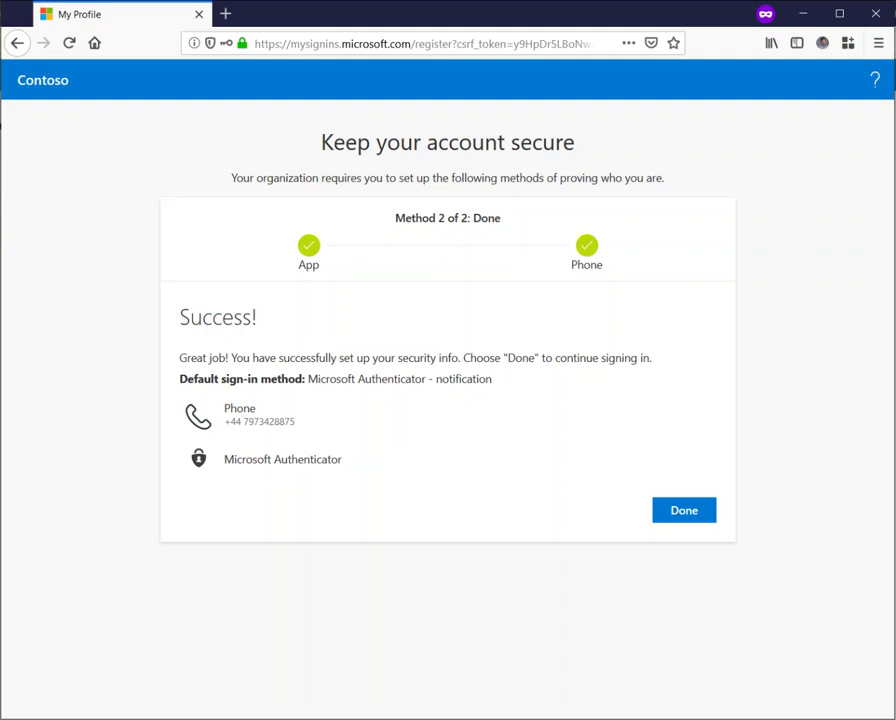
Finish registration, choose Yes to stay signed in, and dismiss the Office 365 welcome tour.
key("Return")
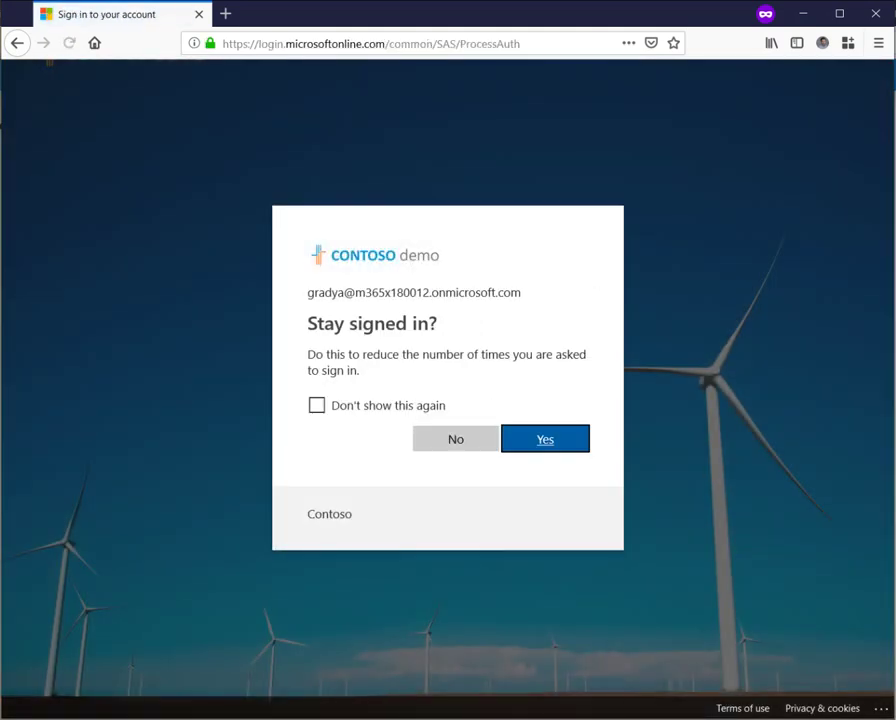
key("Return")
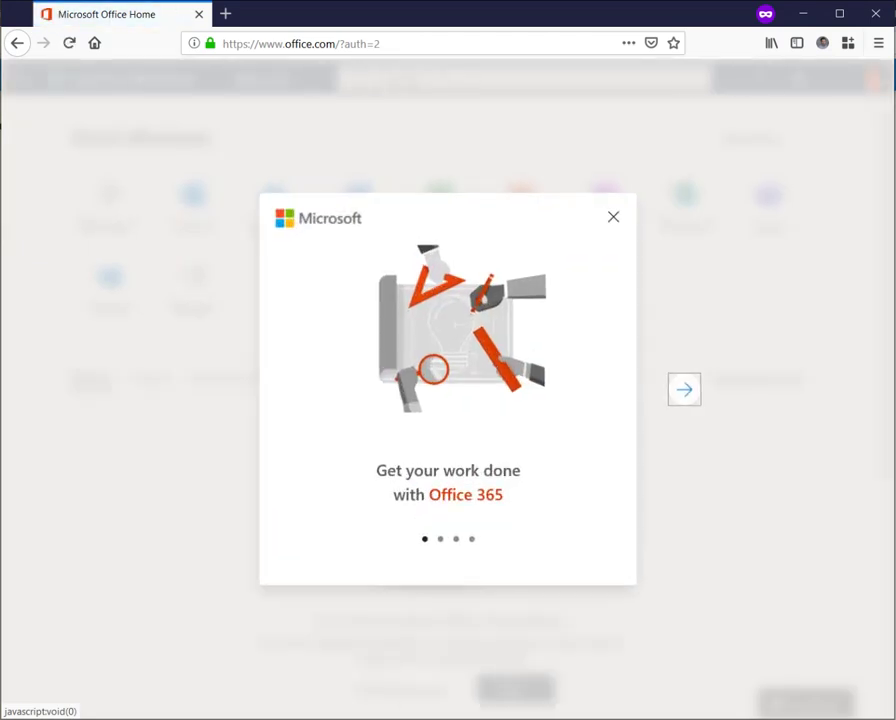
key("Escape")
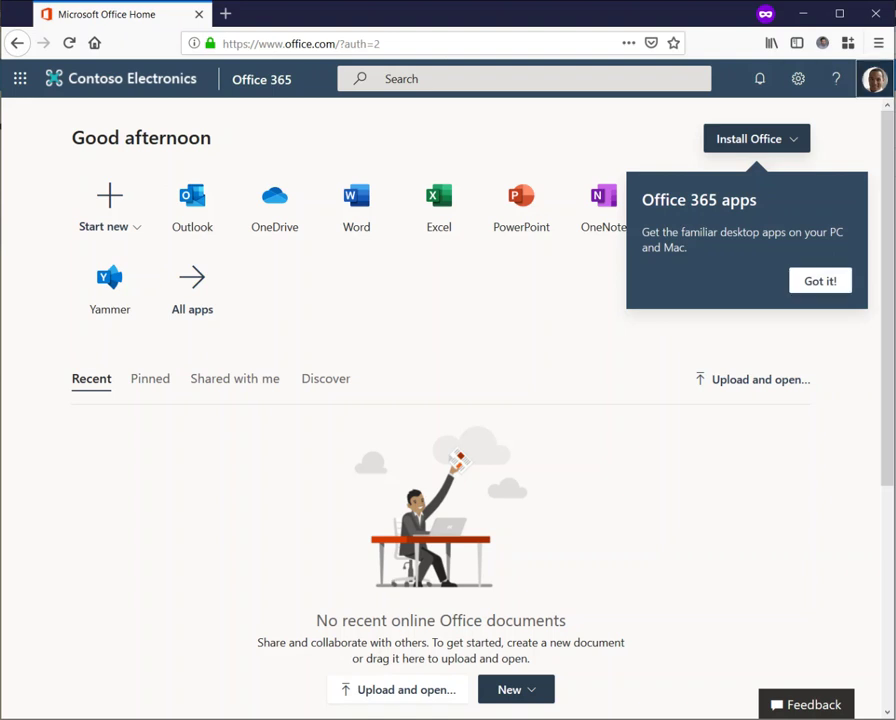
Sign the test user out from the account panel, then sign back in as the same user.
left_click(875, 79)
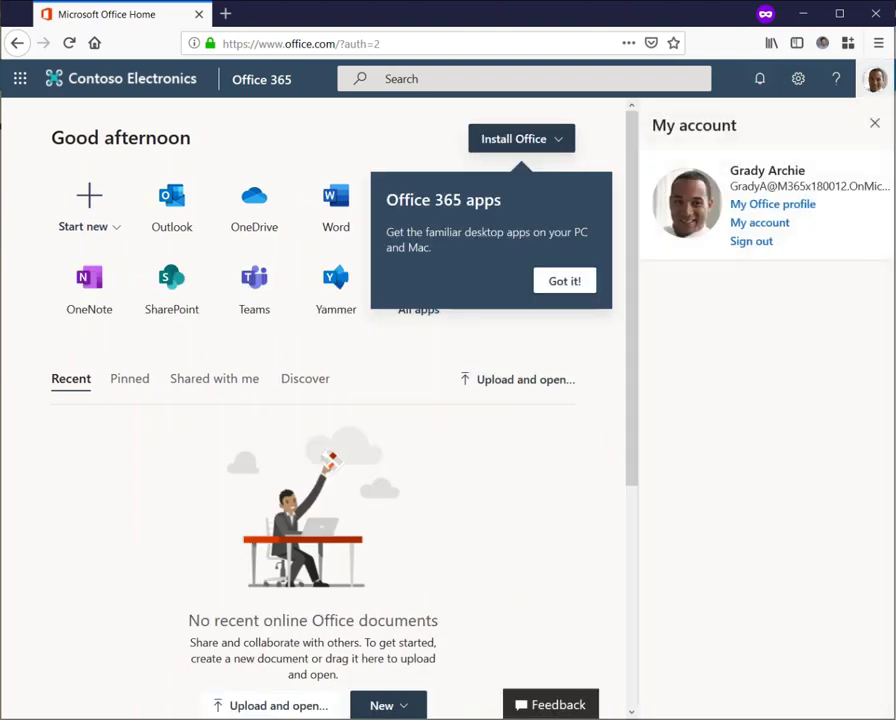
left_click(754, 241)
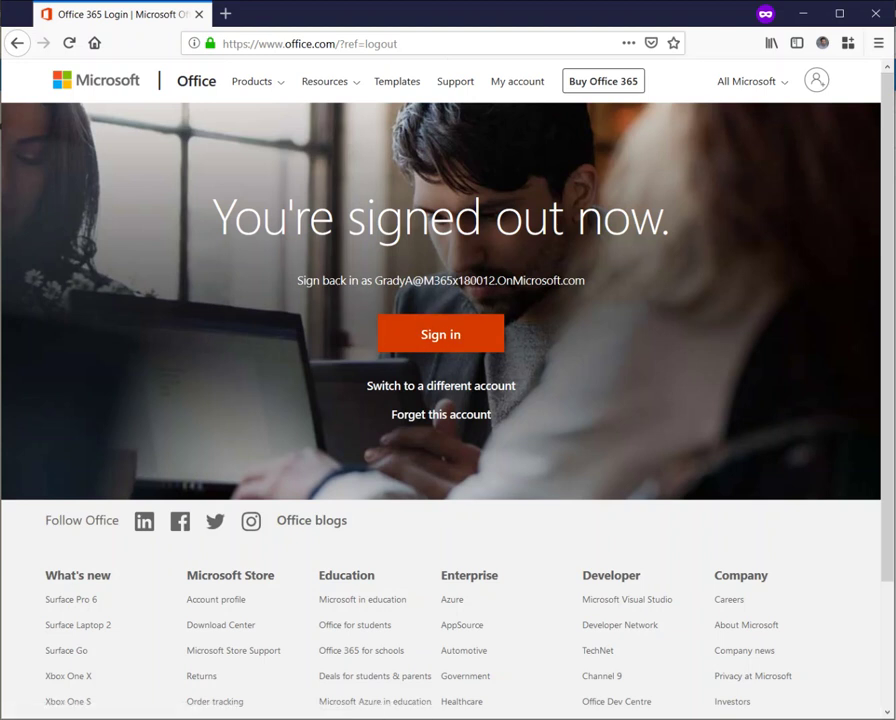
left_click(440, 333)
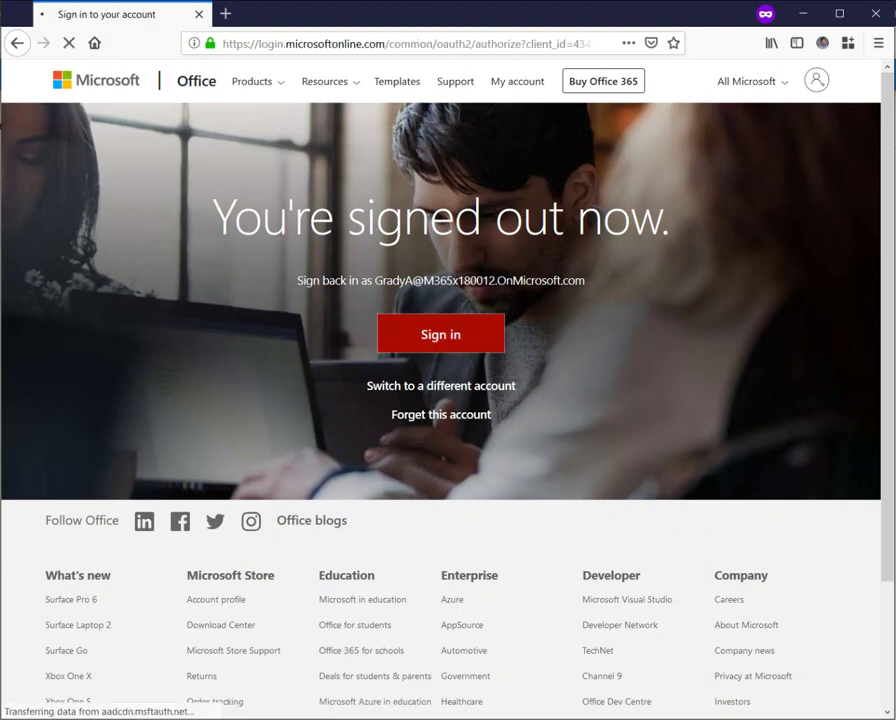
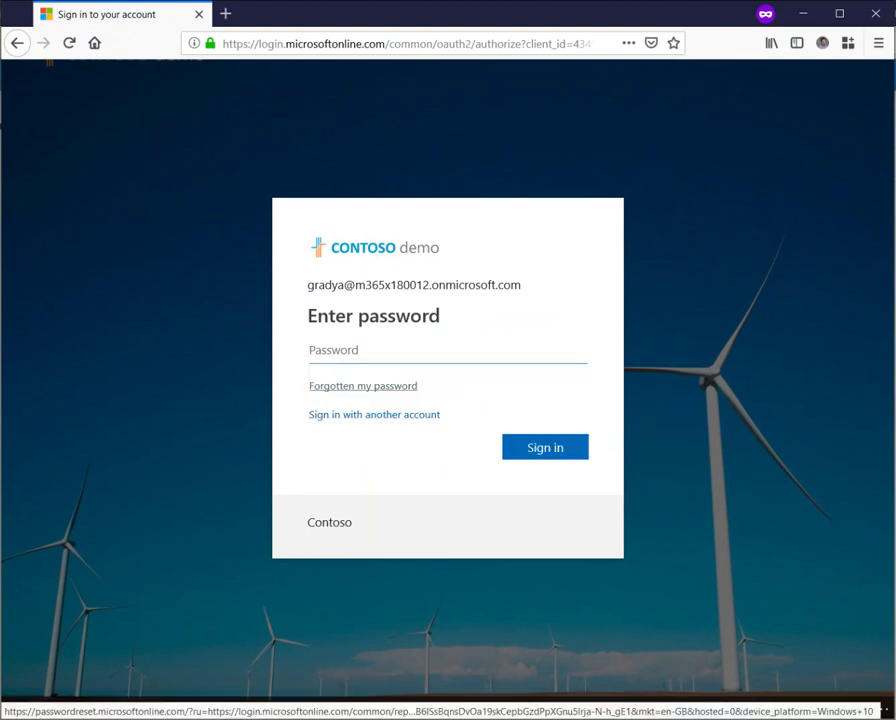
Start 'Forgotten my password' and submit the account with the captcha characters 'rmvw'.
left_click(363, 385)
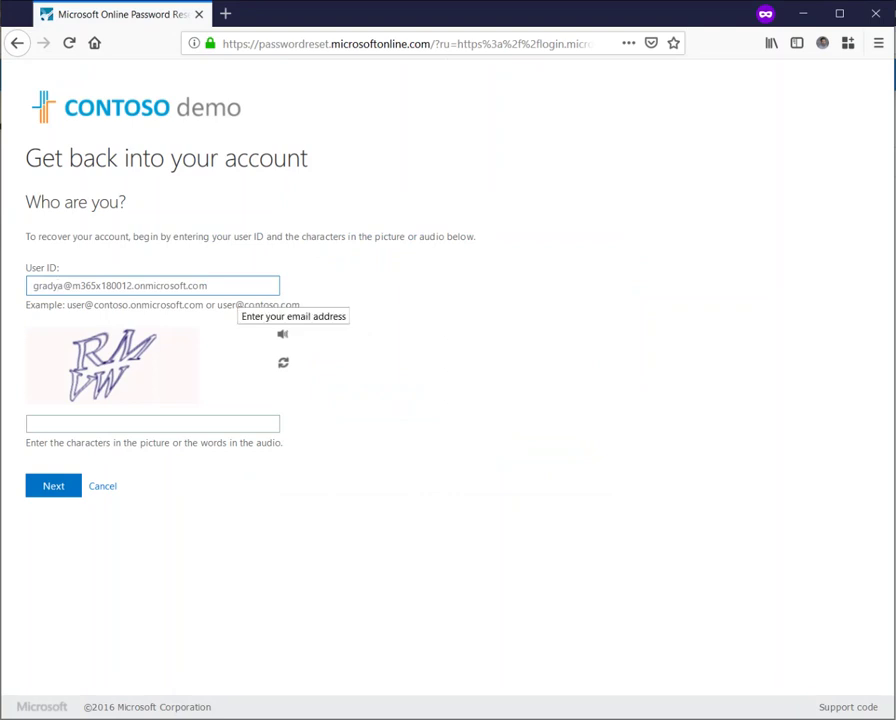
left_click(152, 423)
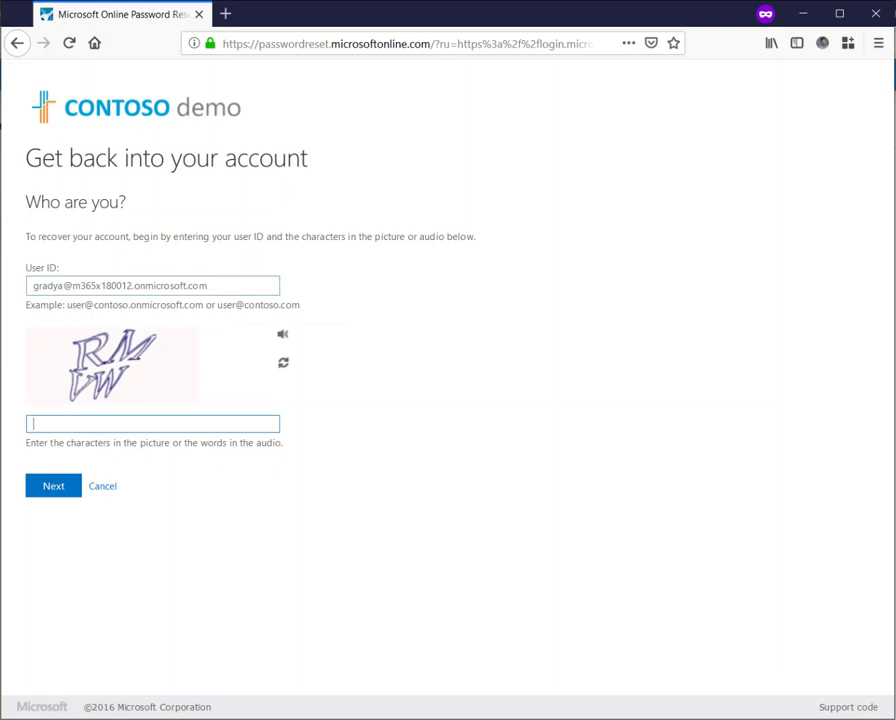
type("rmvw")
key("Tab")
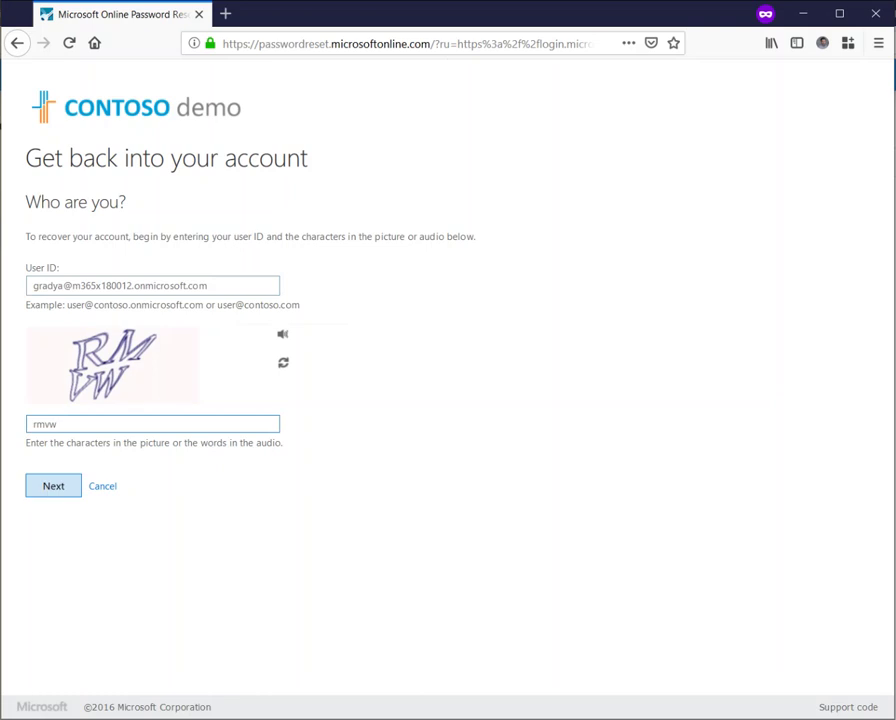
key("Return")
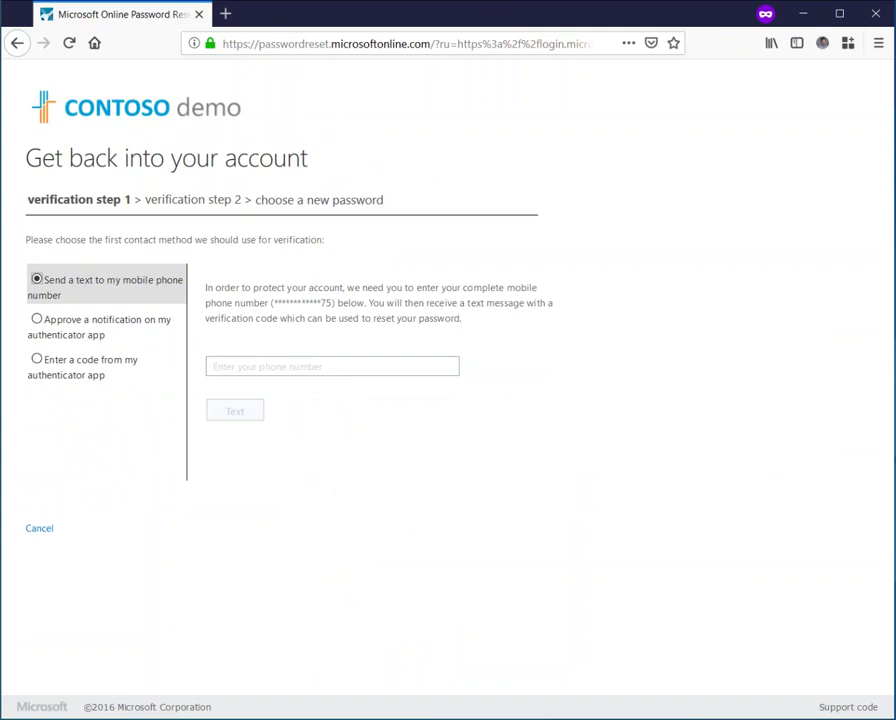
Pick the authenticator app notification as the first verification method and send the approval request.
left_click(37, 319)
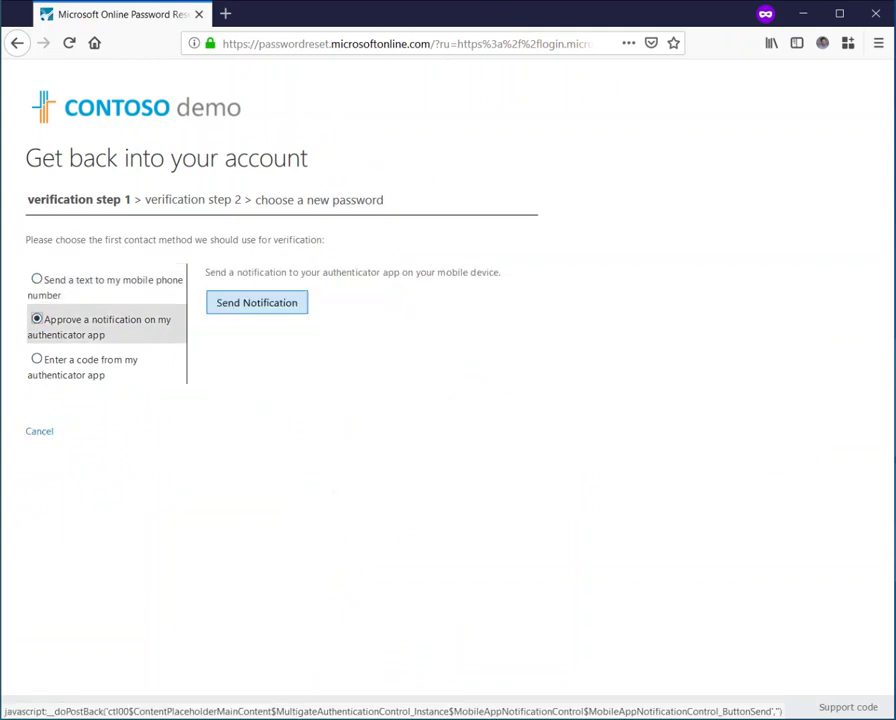
left_click(257, 302)
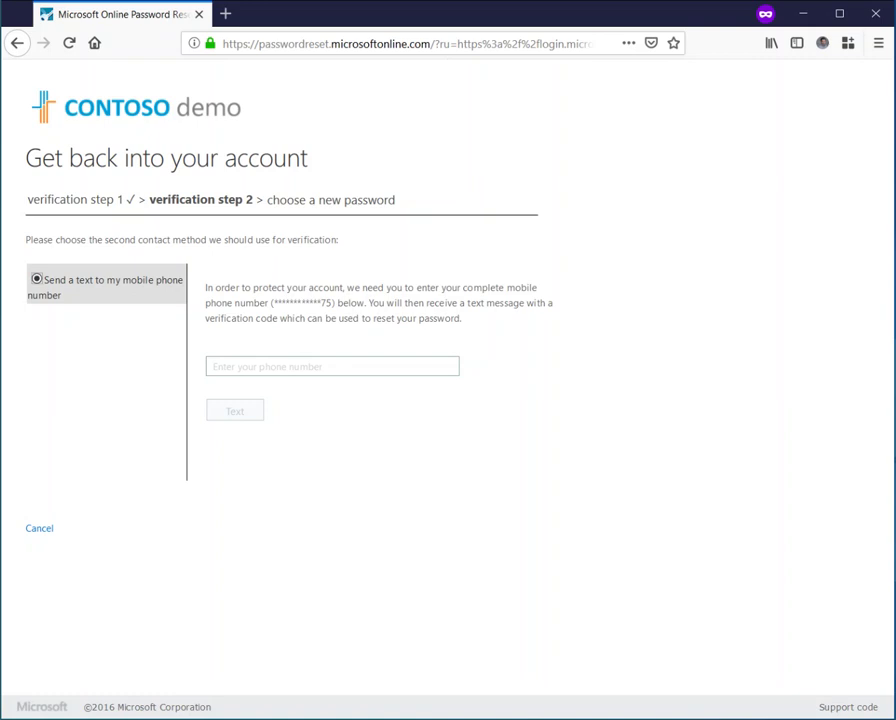
Pass the second verification by entering the user's full mobile number, then the texted verification code.
left_click_drag(271, 317, 332, 302)
left_click(318, 317)
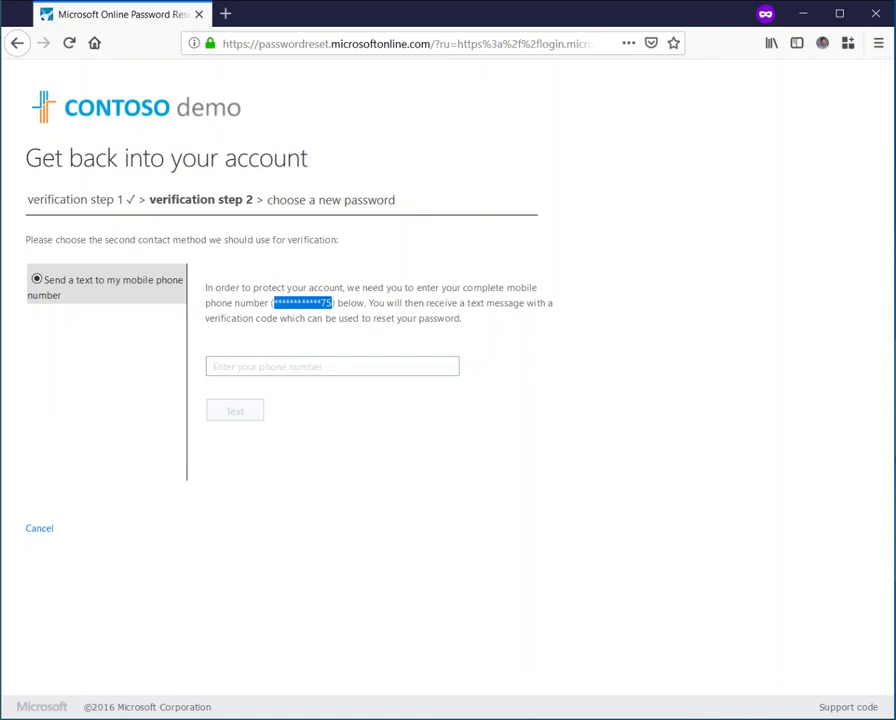
left_click(250, 366)
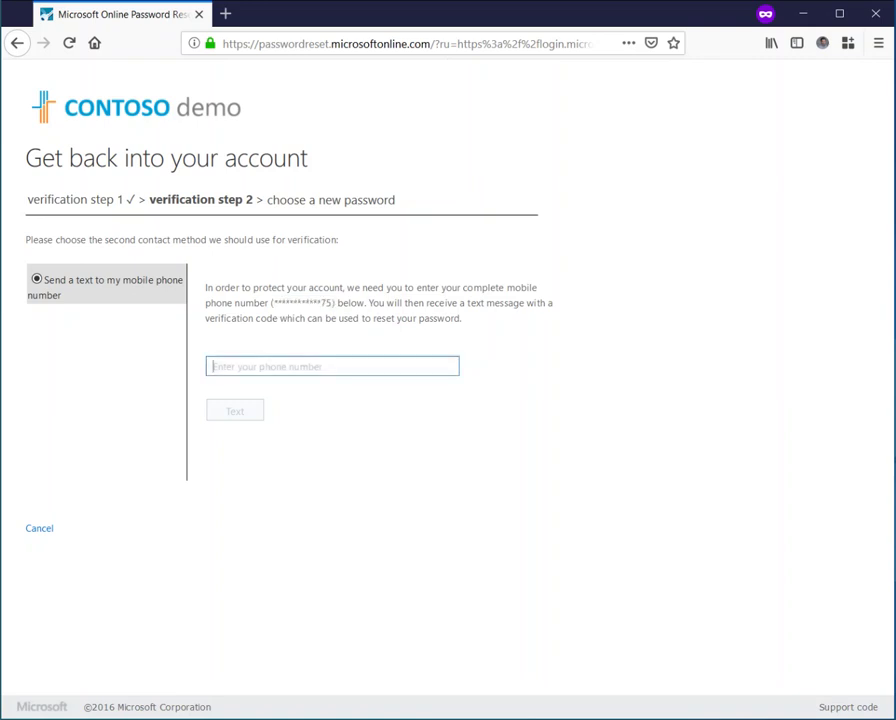
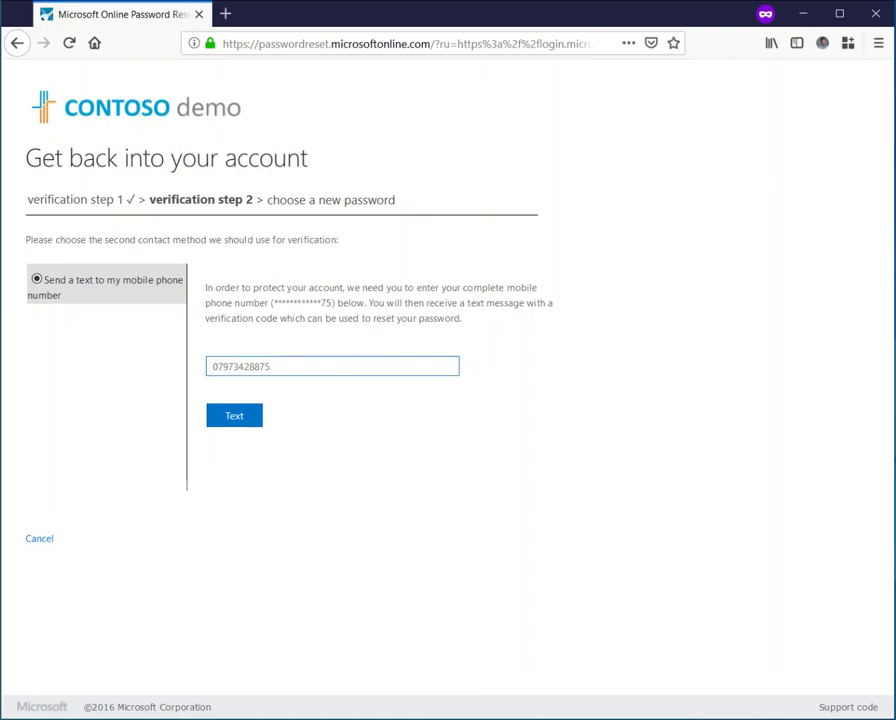
key("Return")
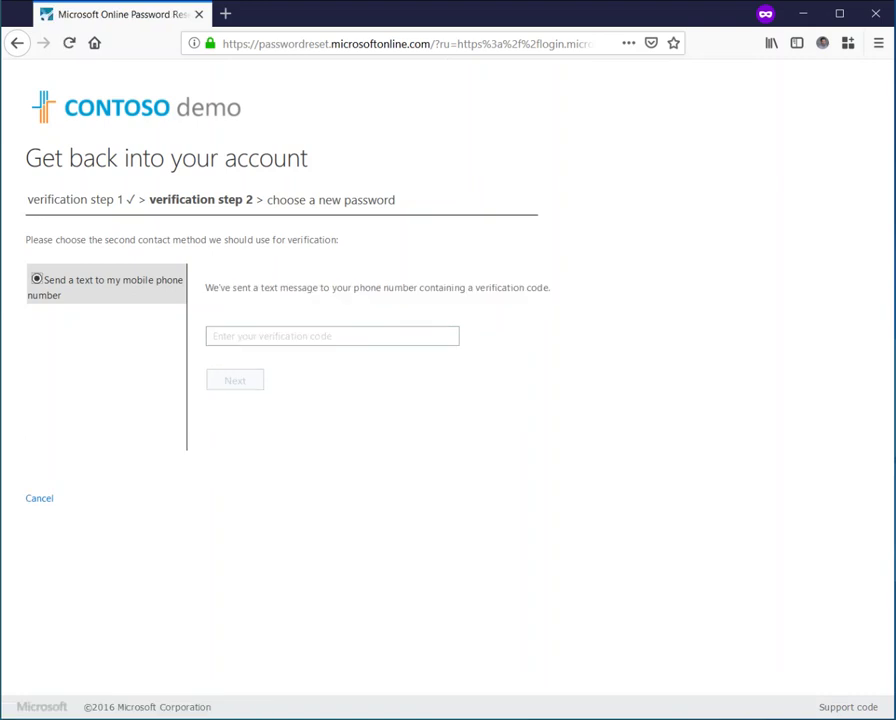
key("Tab")
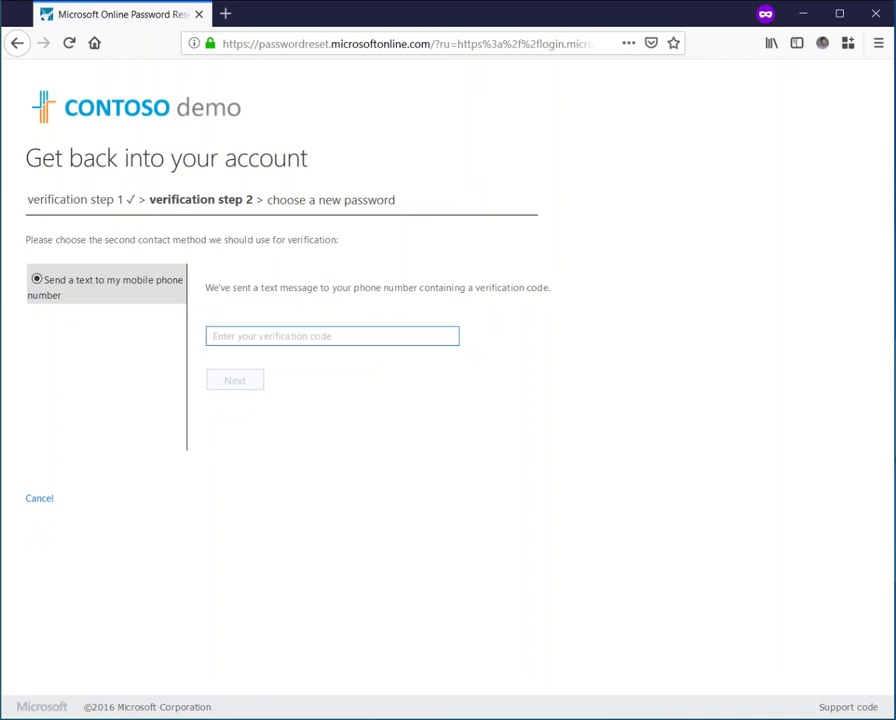
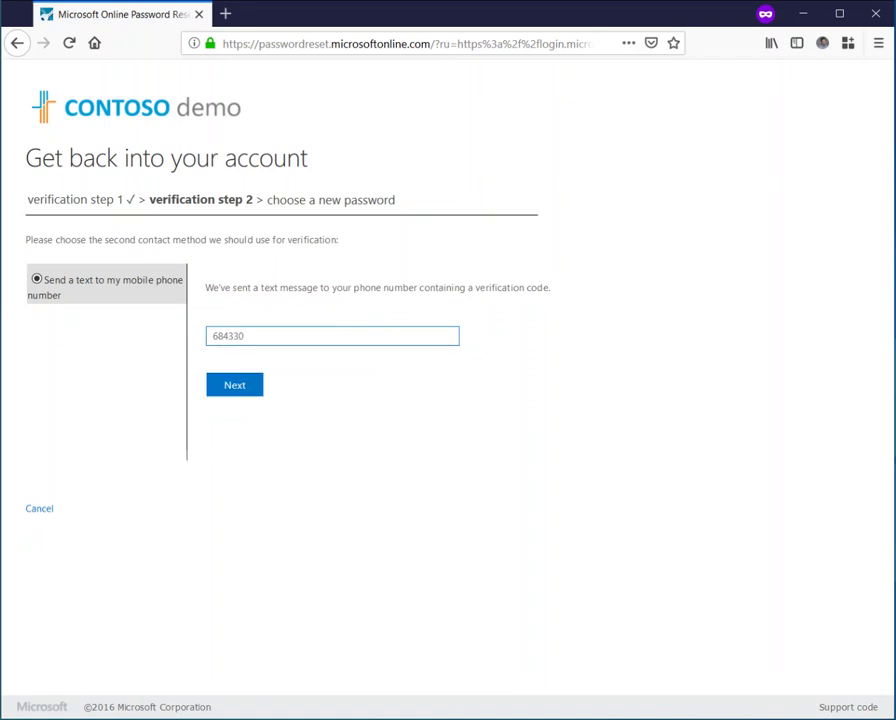
left_click(234, 385)
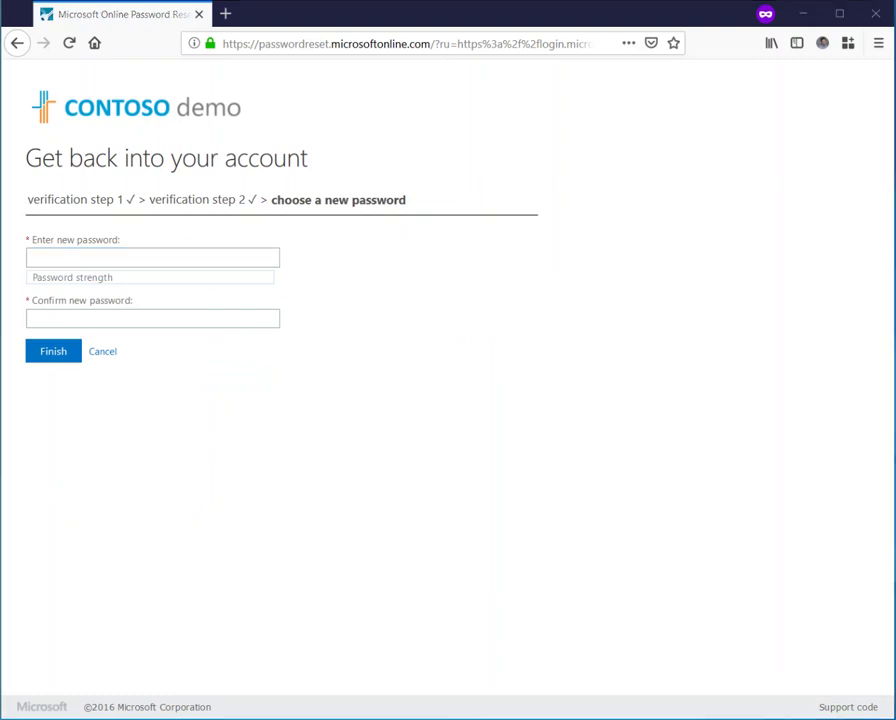
Paste the new password into both password fields and finish the reset.
left_click(152, 258)
key("ctrl+v")
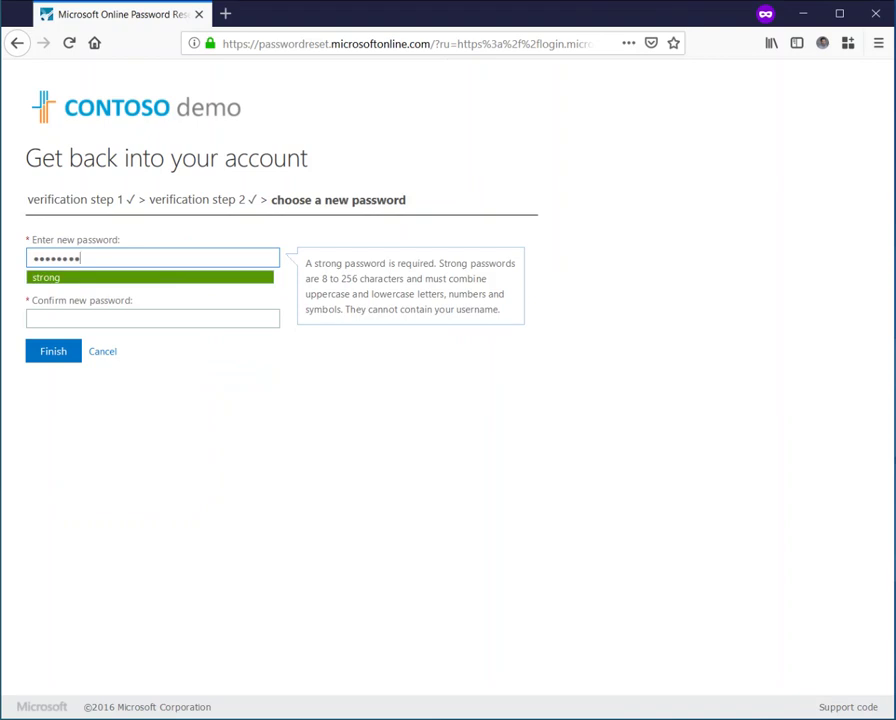
key("Tab")
key("ctrl+v")
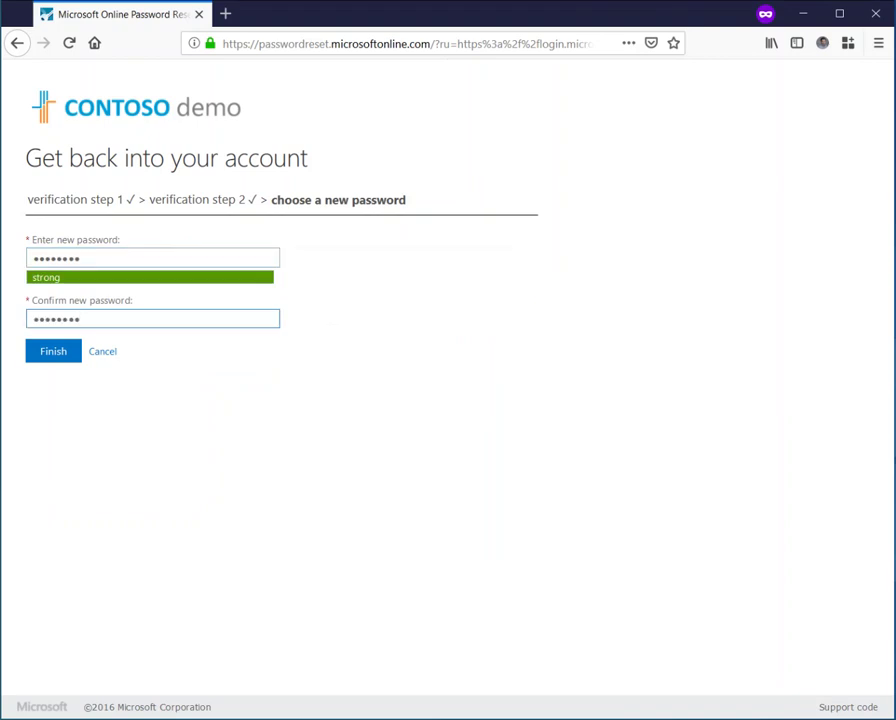
left_click(53, 351)
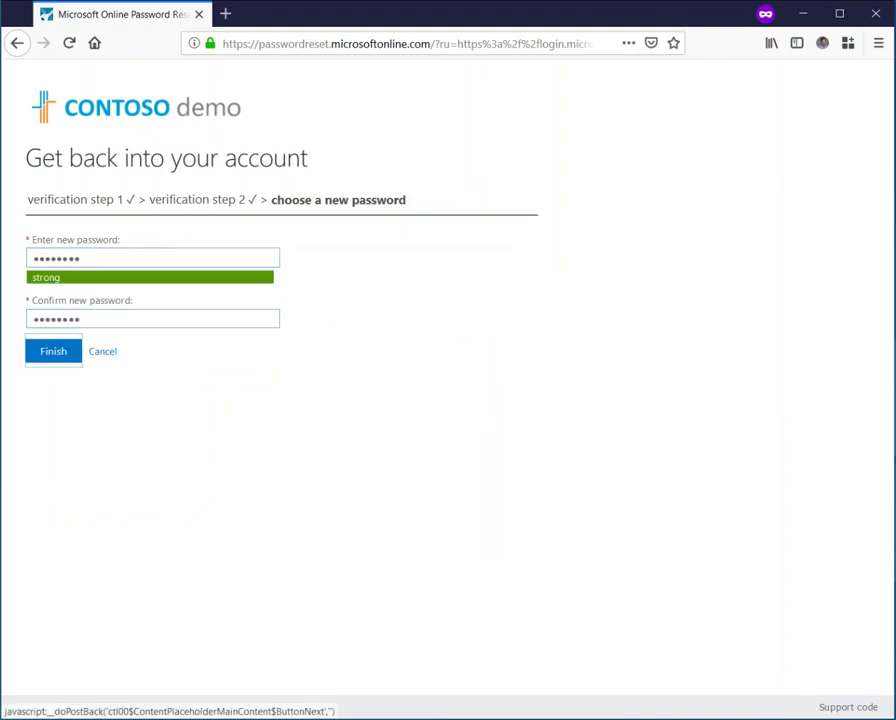